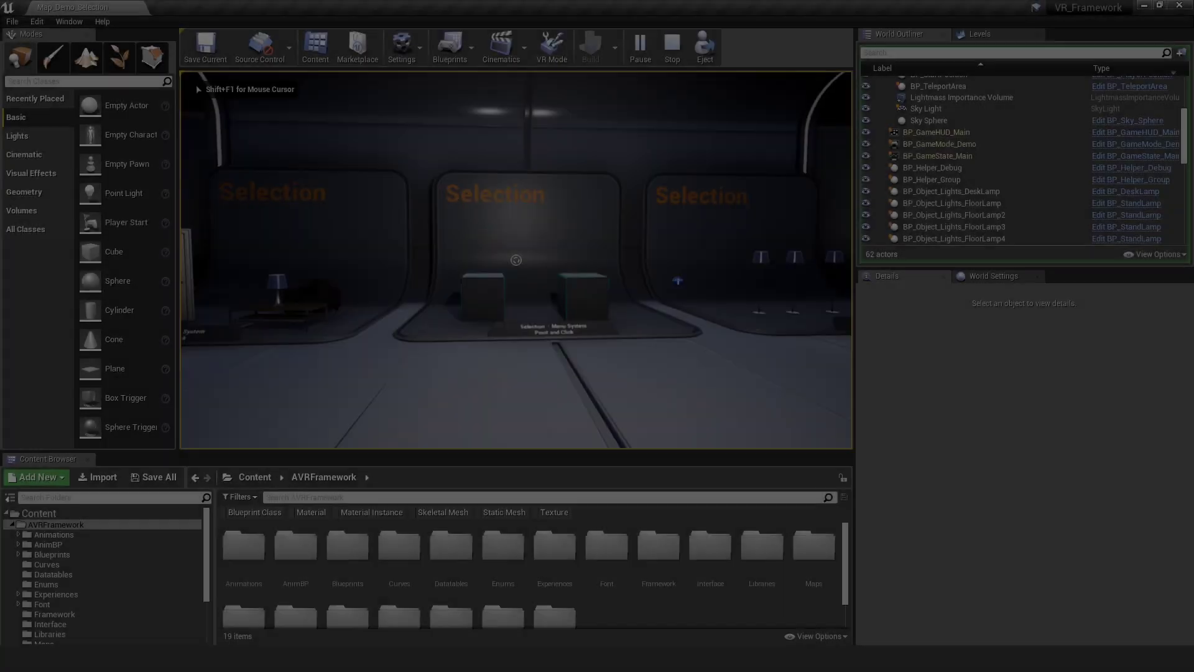
Approach the second large cube in the running level, open its selection window, examine the listed stats and stop the simulation
{"action": "key", "text": "w"}
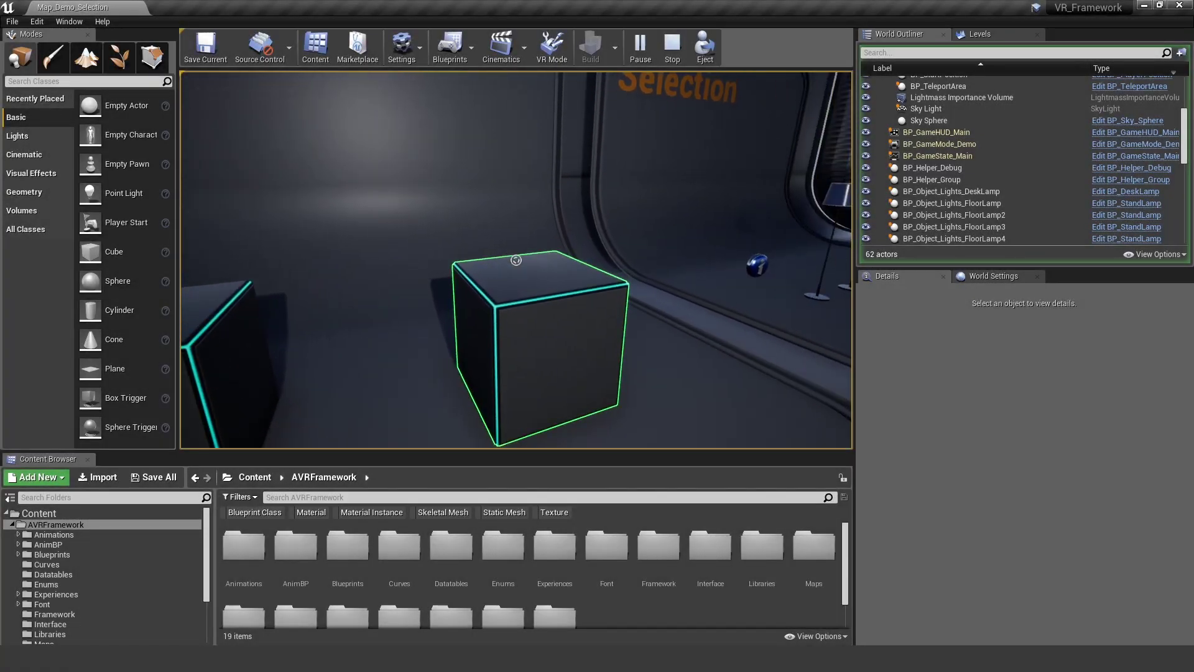
{"action": "left_click", "coordinate": [515, 260]}
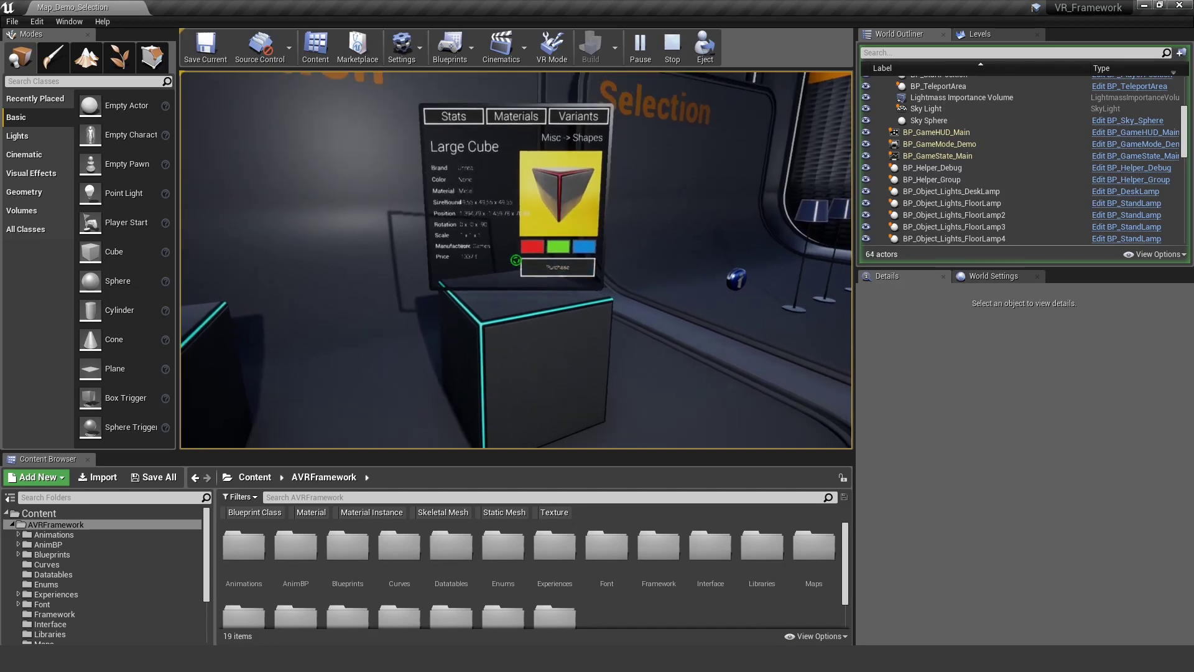
{"action": "key", "text": "w"}
{"action": "key", "text": "d"}
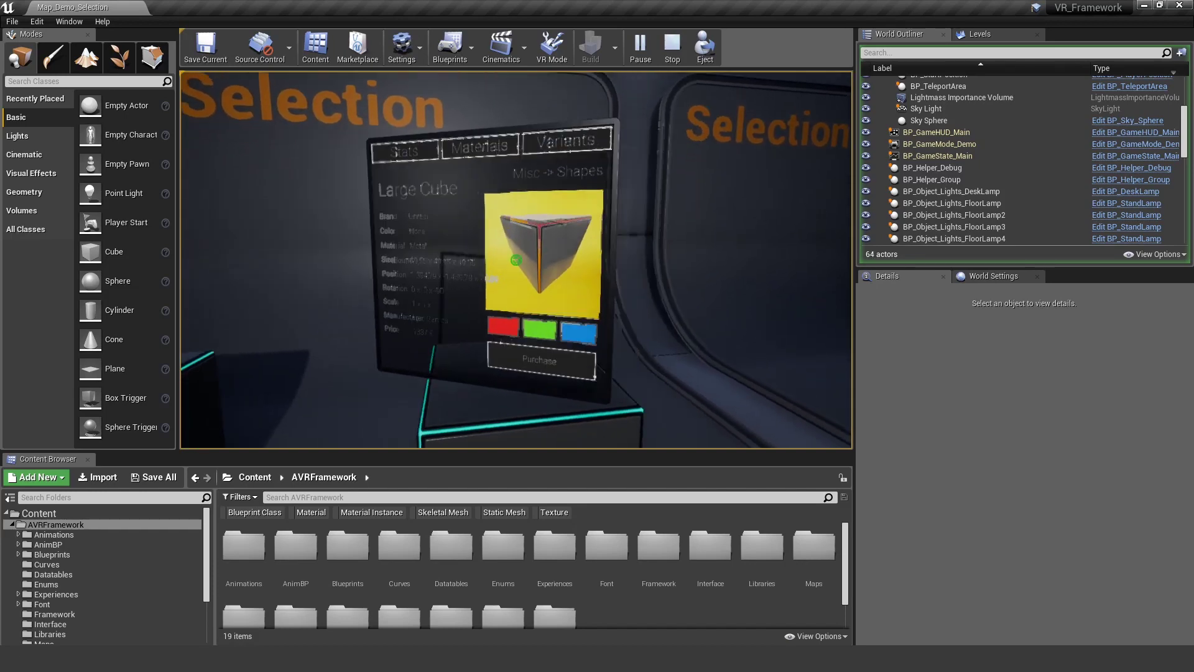
{"action": "key", "text": "a"}
{"action": "key", "text": "s"}
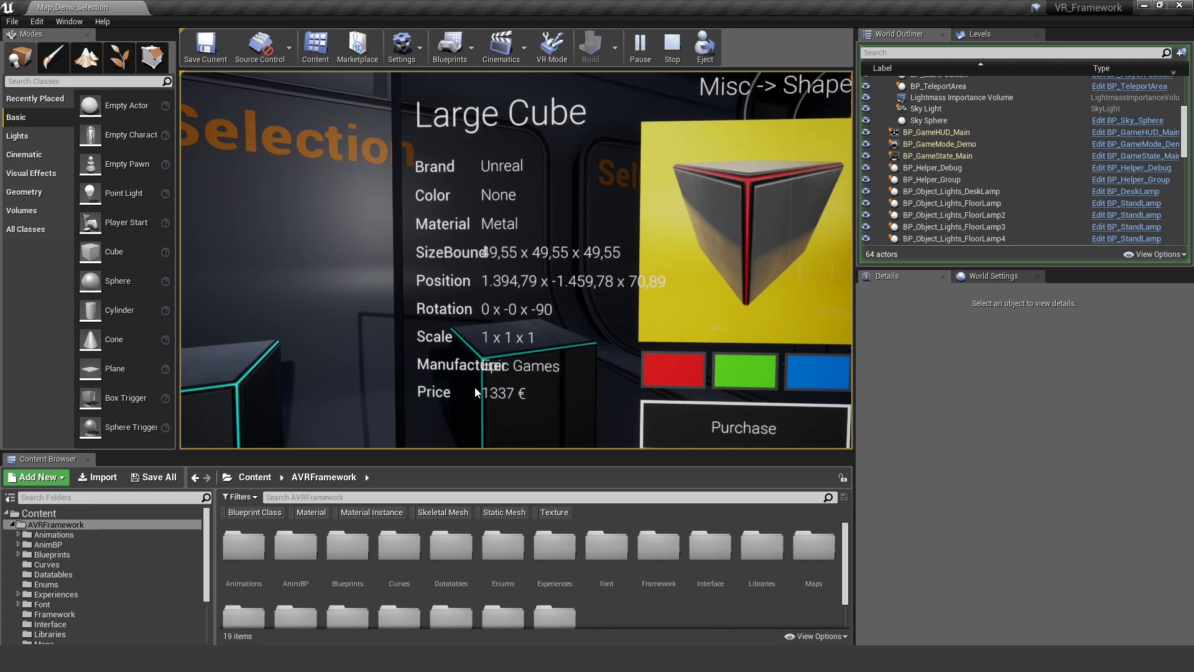
{"action": "left_click", "coordinate": [672, 54]}
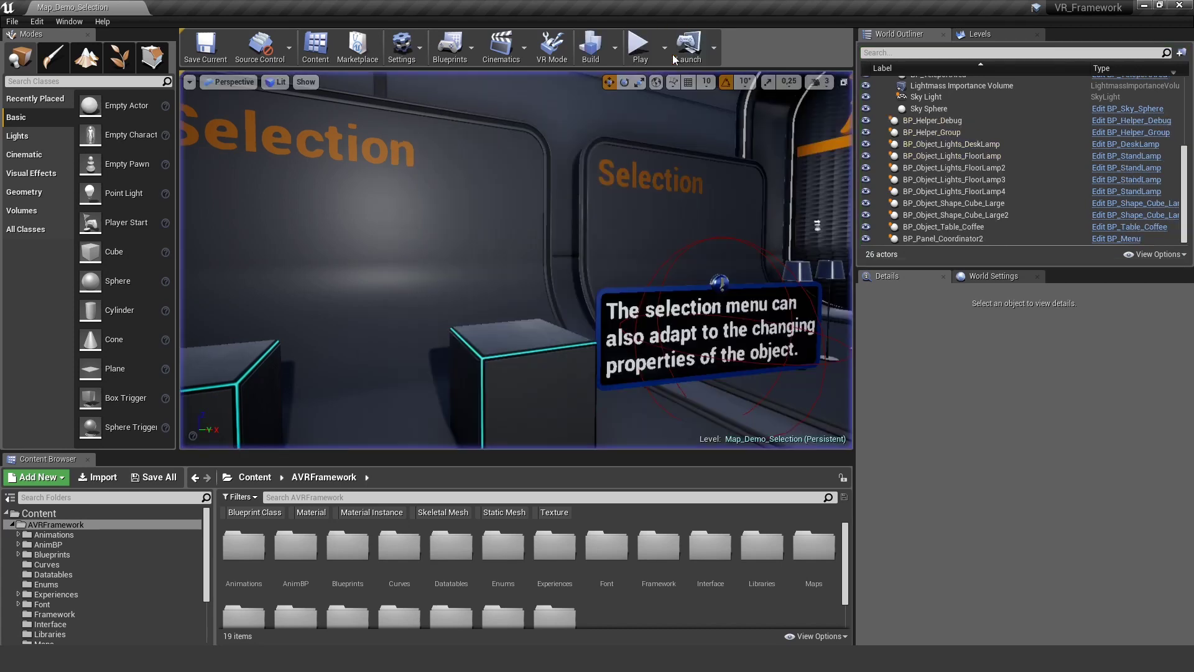
Select BP_Object_Shape_Cube_Large2 and its Comp_WindowObject component, and enlarge the property area to show the Windows and Stat Fields arrays
{"action": "left_click", "coordinate": [520, 337]}
{"action": "key", "text": "f"}
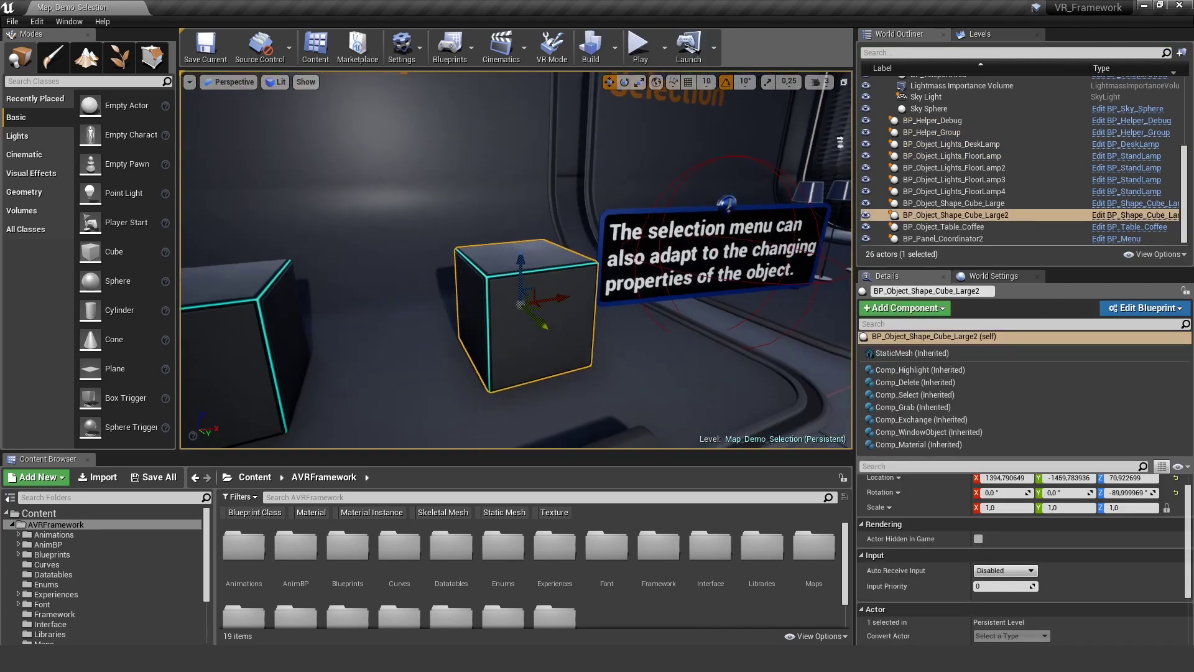
{"action": "left_click", "coordinate": [922, 433]}
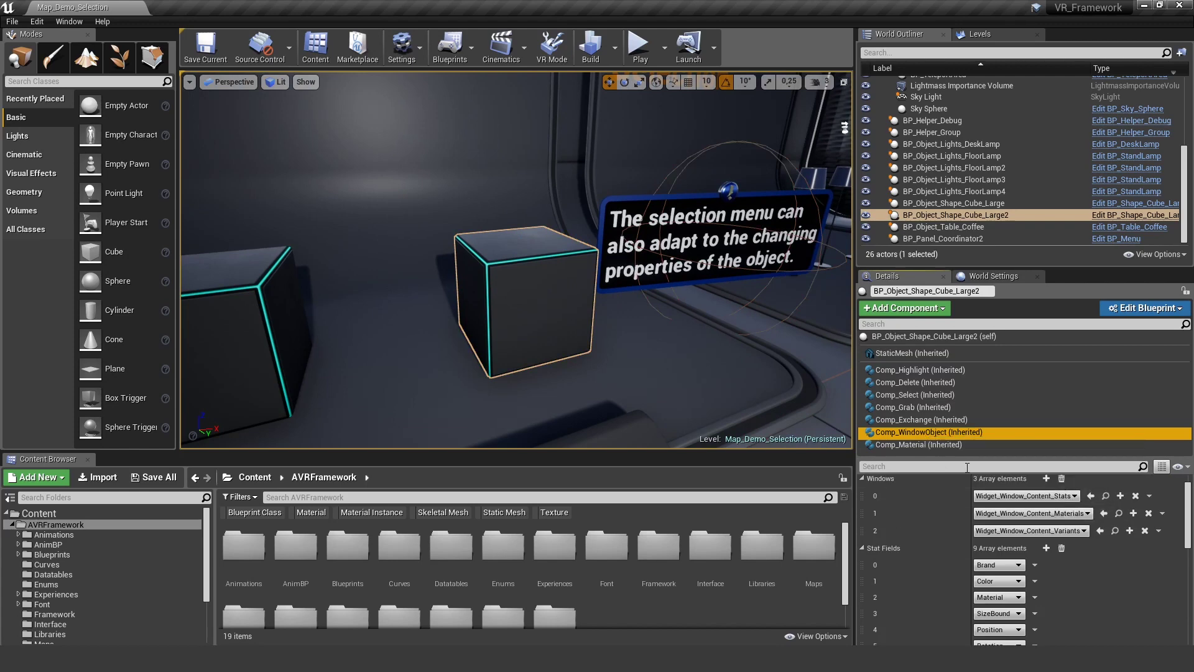
{"action": "left_click_drag", "start_coordinate": [914, 459], "coordinate": [919, 387]}
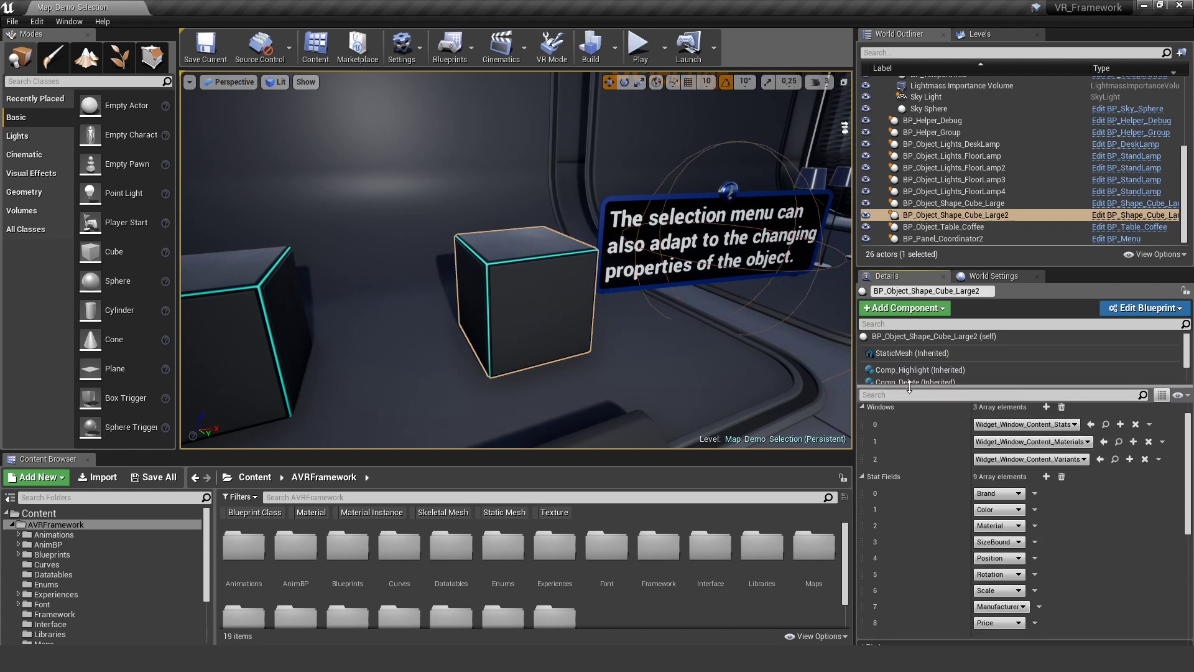
{"action": "scroll", "coordinate": [995, 526], "scroll_direction": "down", "scroll_amount": 1}
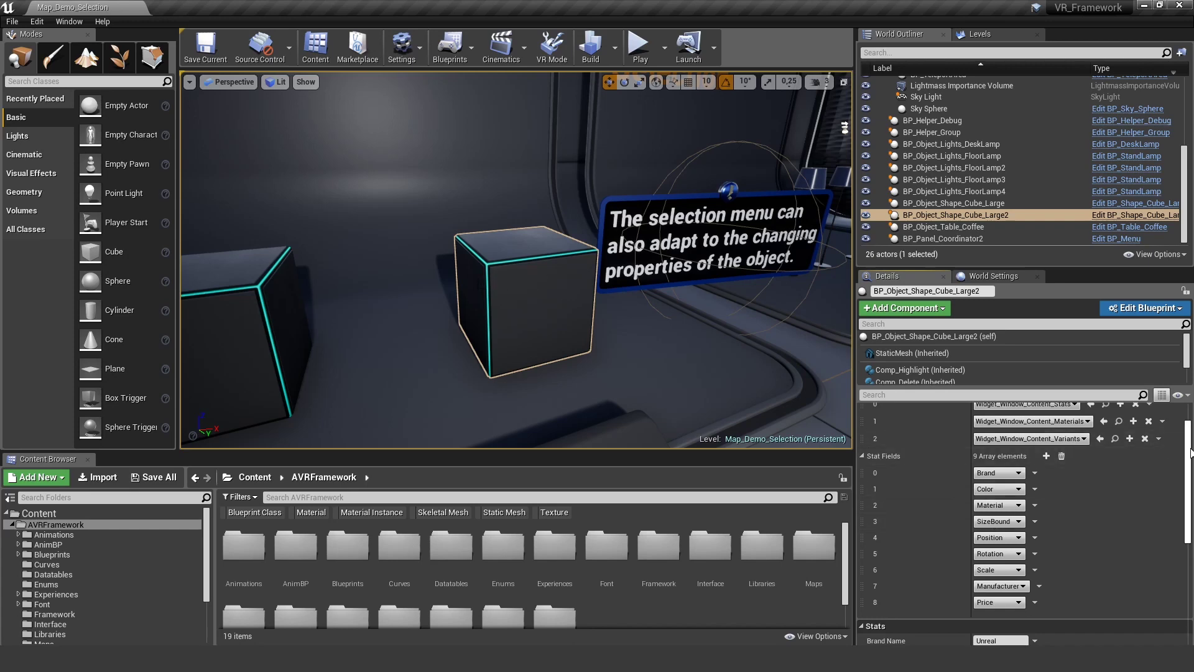
{"action": "left_click_drag", "start_coordinate": [1188, 455], "coordinate": [1189, 466]}
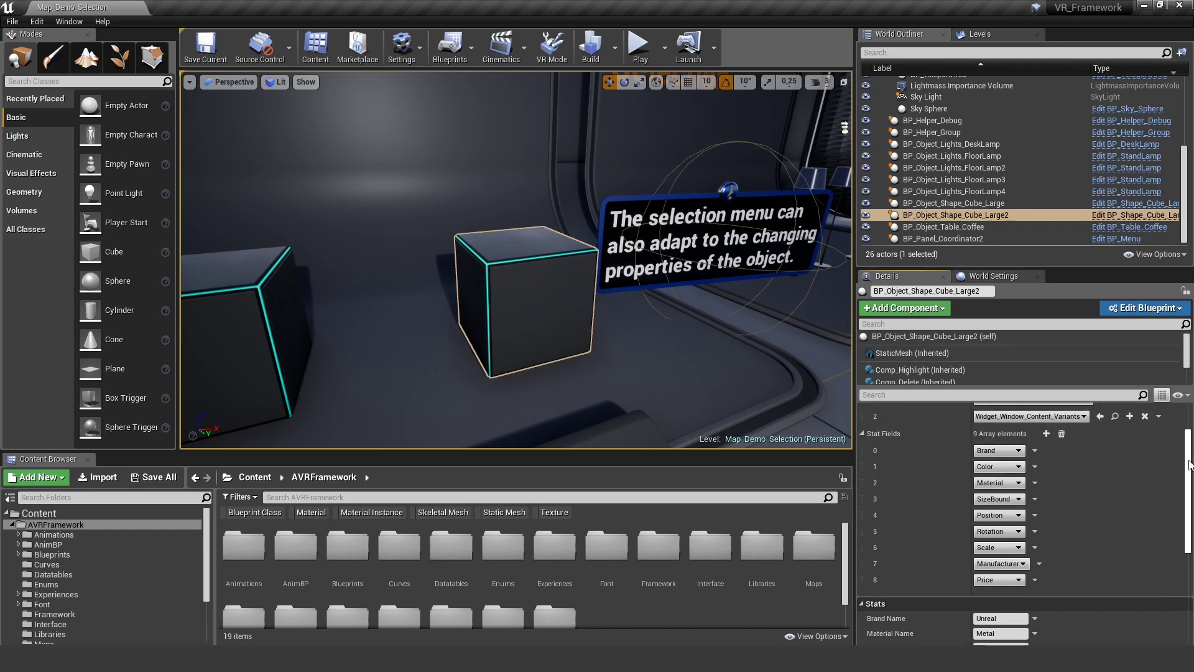
Try Color as the first Stat Fields entry and restore it to Brand
{"action": "left_click", "coordinate": [995, 451]}
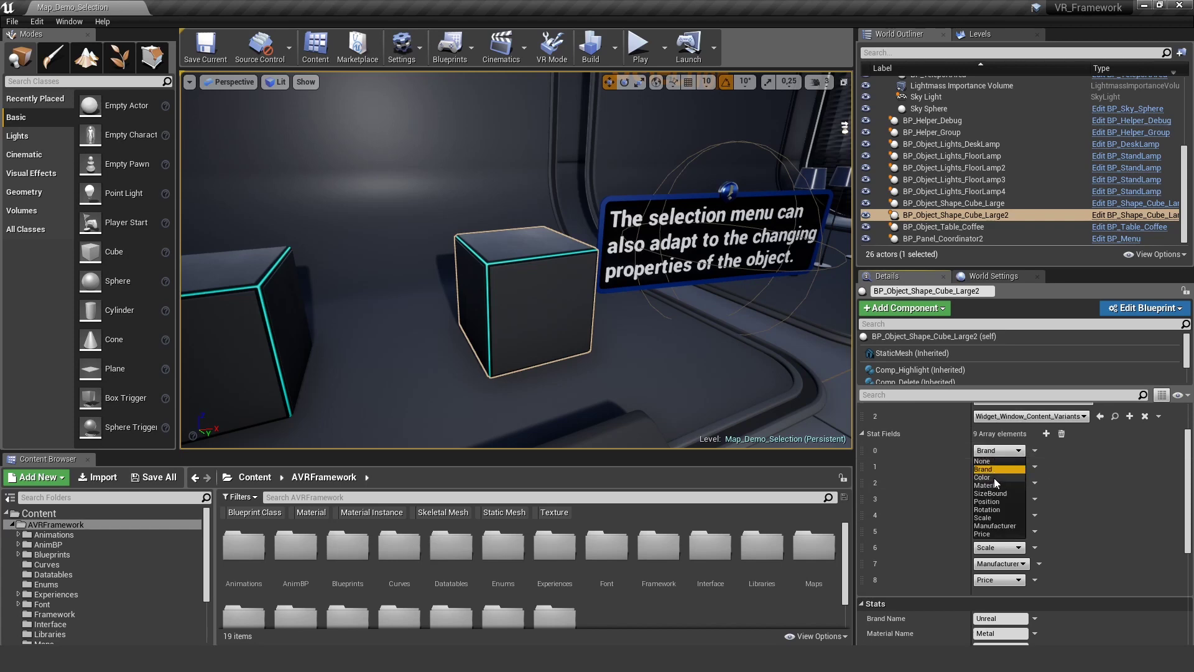
{"action": "left_click", "coordinate": [991, 477]}
{"action": "left_click", "coordinate": [1014, 451]}
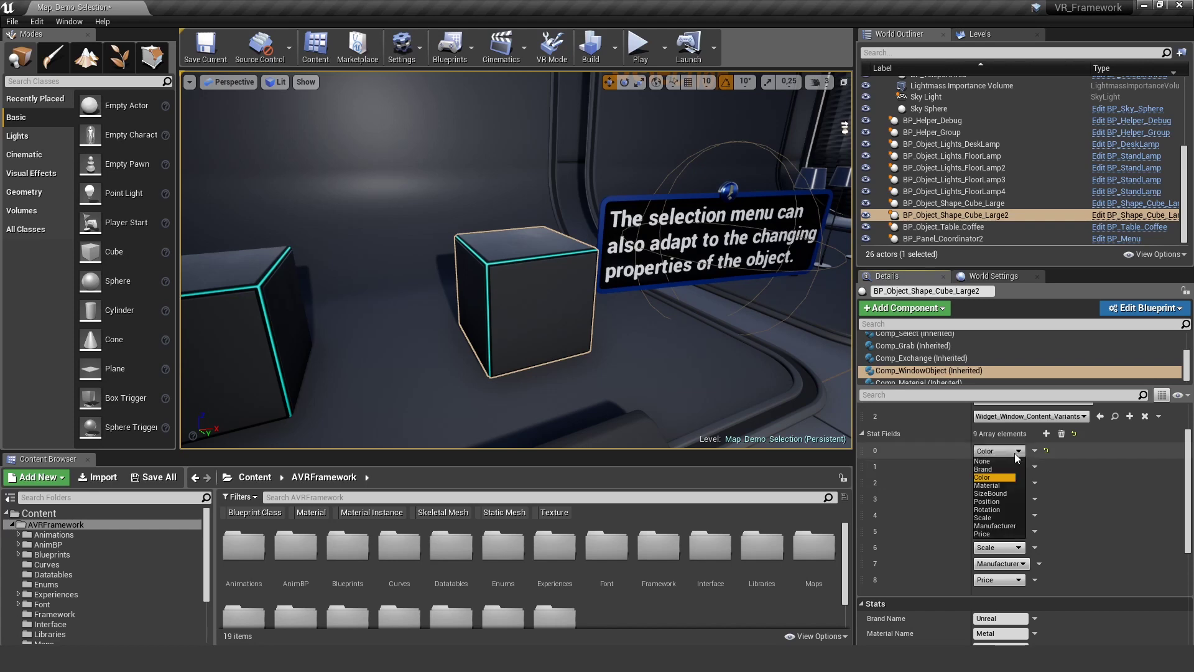
{"action": "left_click", "coordinate": [992, 468]}
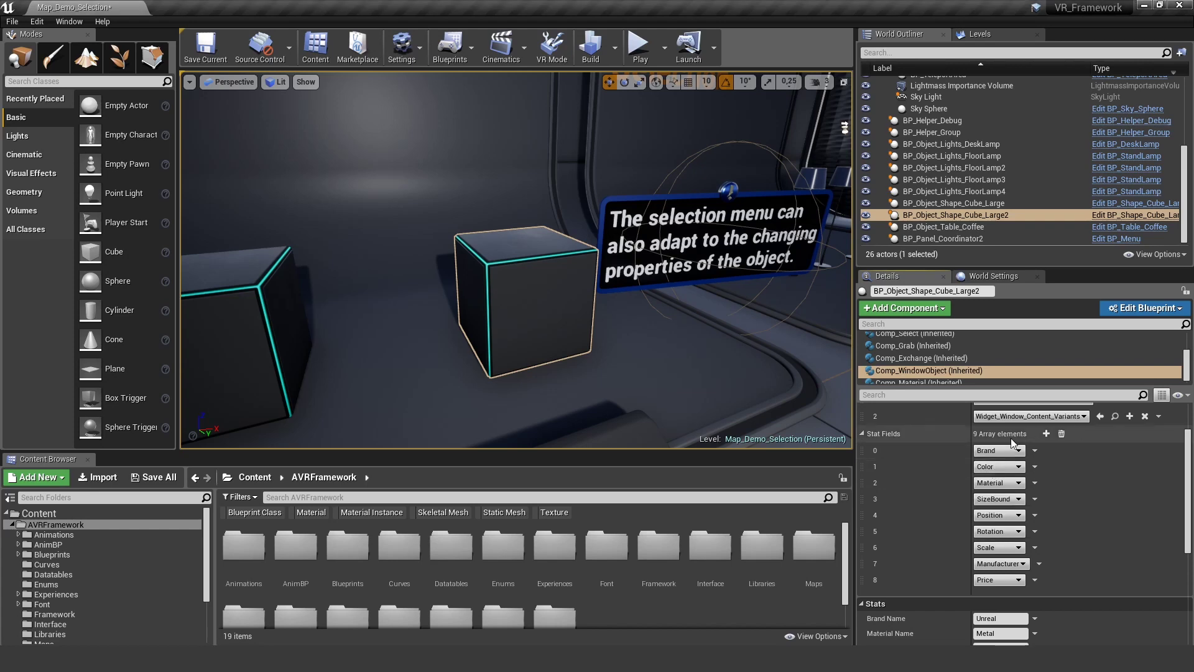
Set the Brand Name in the component's Stats to UE4
{"action": "scroll", "coordinate": [950, 517], "scroll_direction": "down", "scroll_amount": 1}
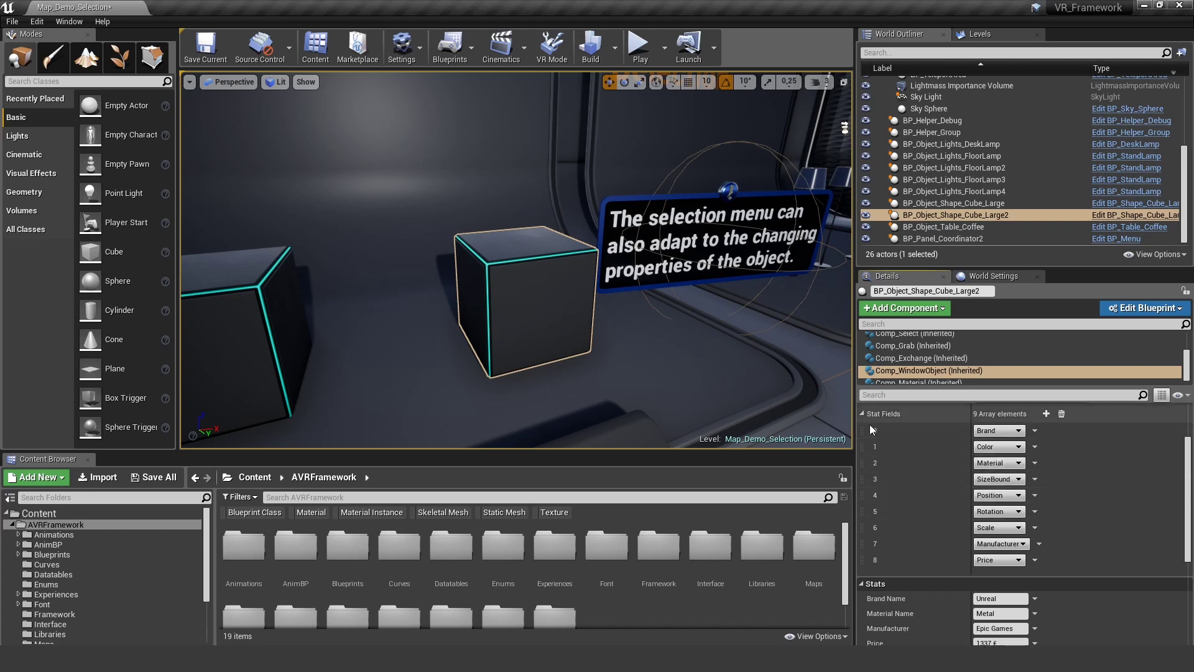
{"action": "scroll", "coordinate": [935, 516], "scroll_direction": "down", "scroll_amount": 5}
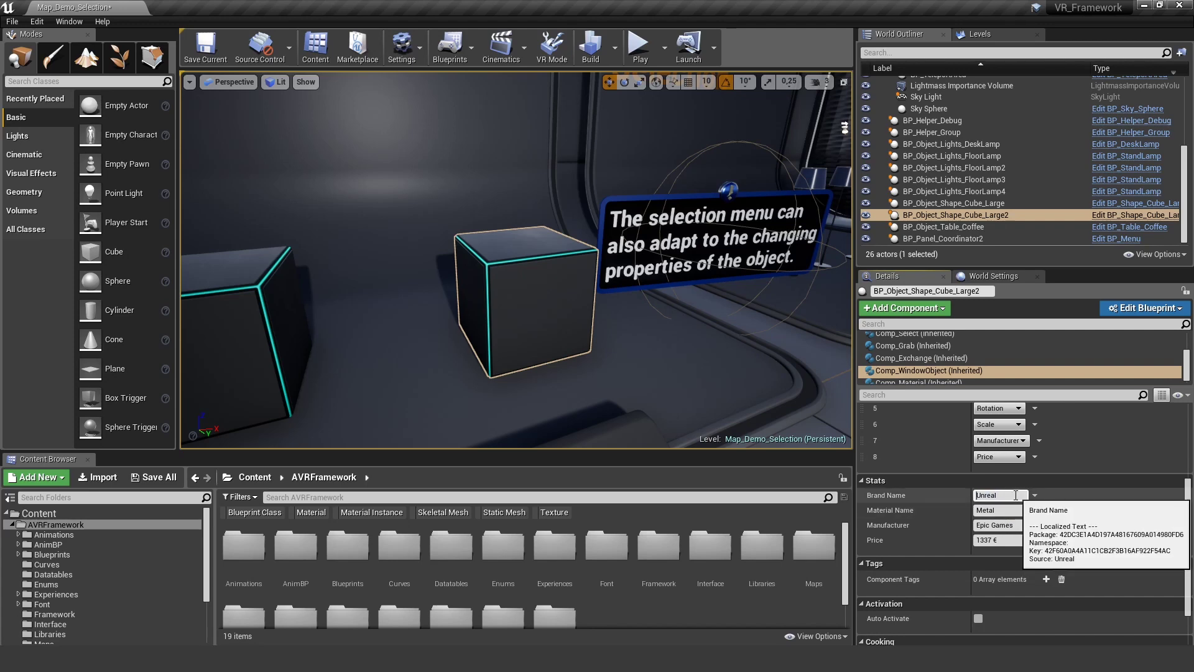
{"action": "left_click_drag", "start_coordinate": [1012, 495], "coordinate": [918, 495]}
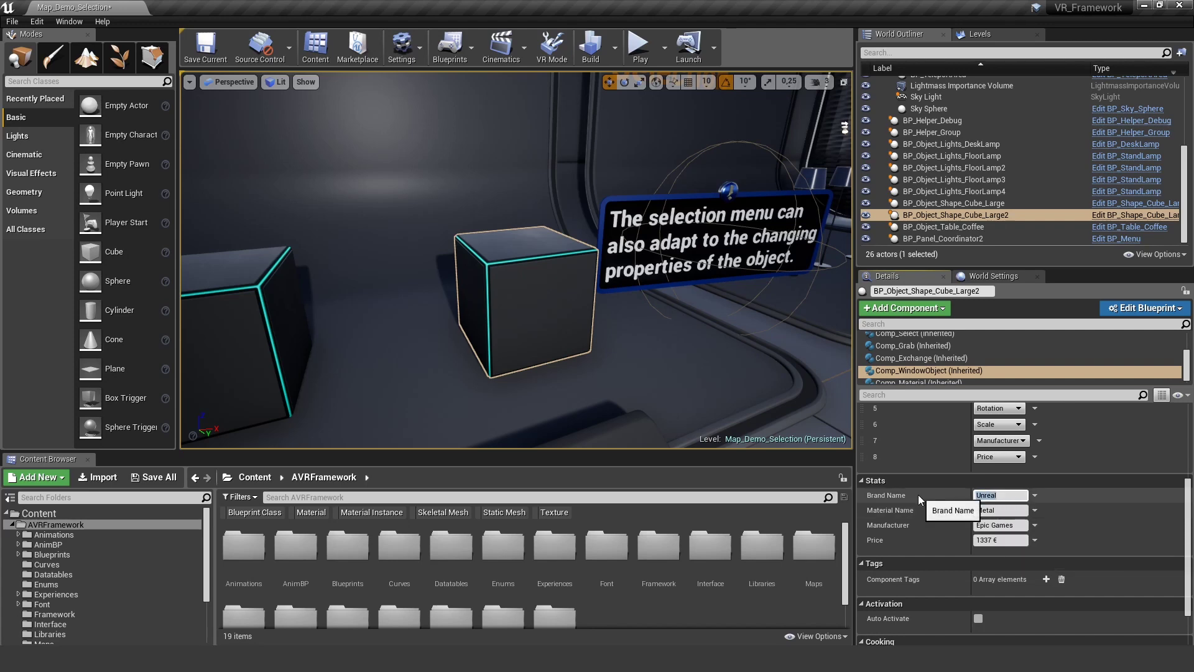
{"action": "type", "text": "UE4"}
Run the level, open the second large cube's selection window, check its Brand and other stats, and end the simulation
{"action": "right_click_drag", "start_coordinate": [603, 197], "coordinate": [633, 152]}
{"action": "left_click", "coordinate": [638, 49]}
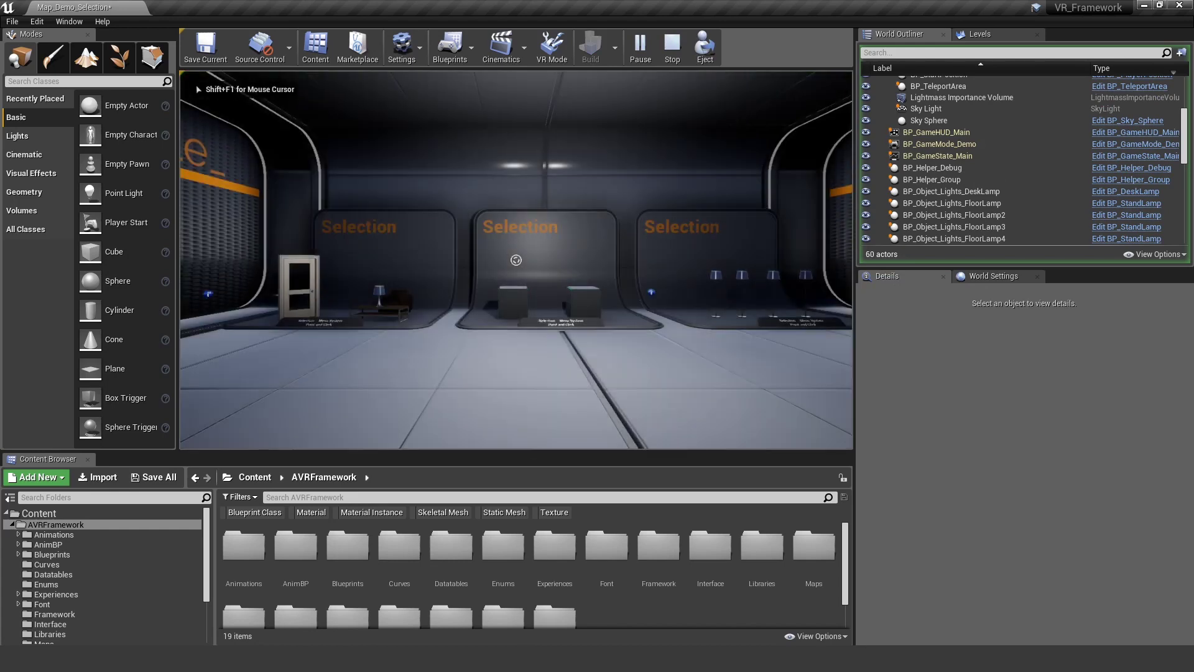
{"action": "key", "text": "w"}
{"action": "left_click", "coordinate": [516, 260]}
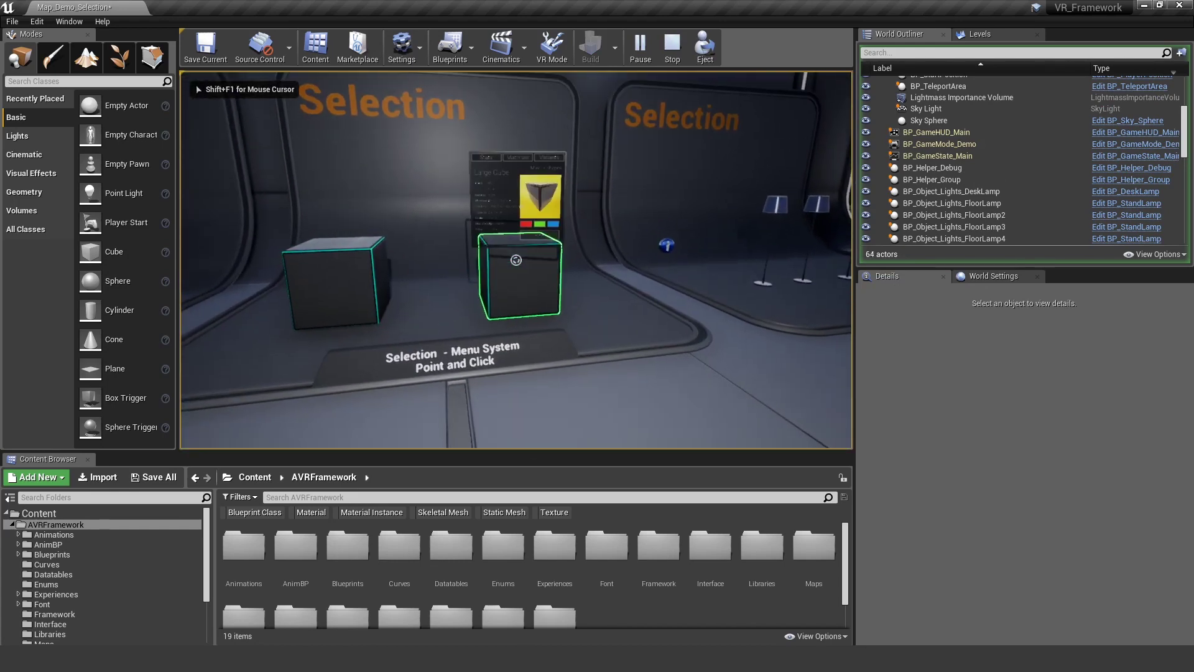
{"action": "key", "text": "s"}
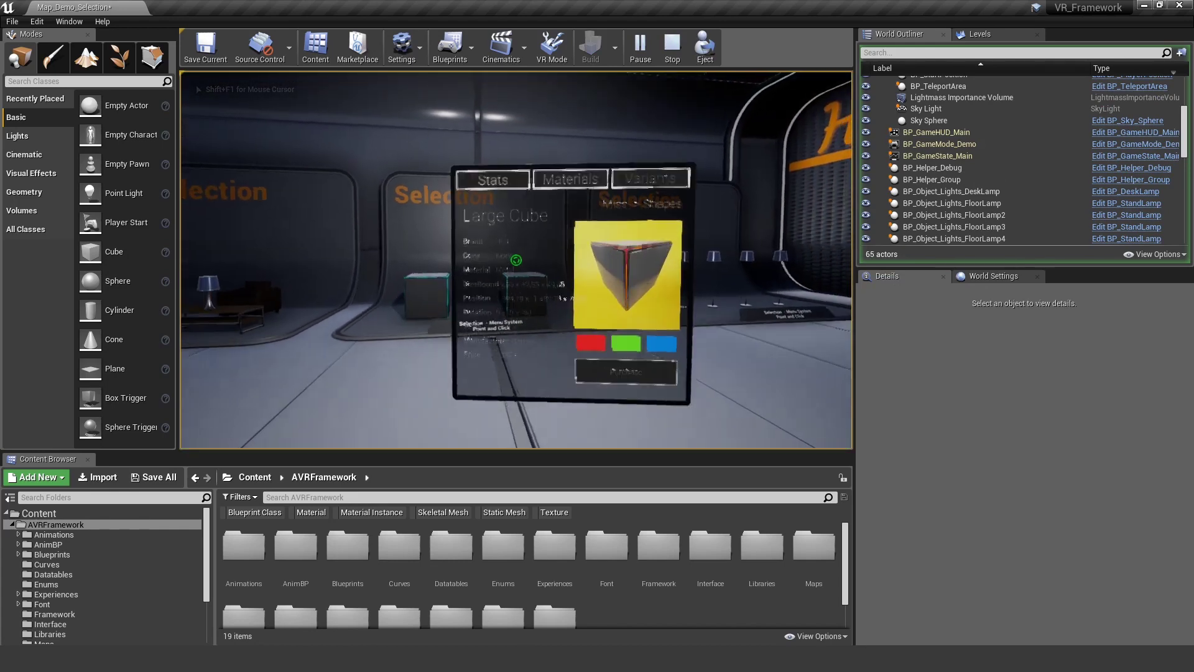
{"action": "key", "text": "w"}
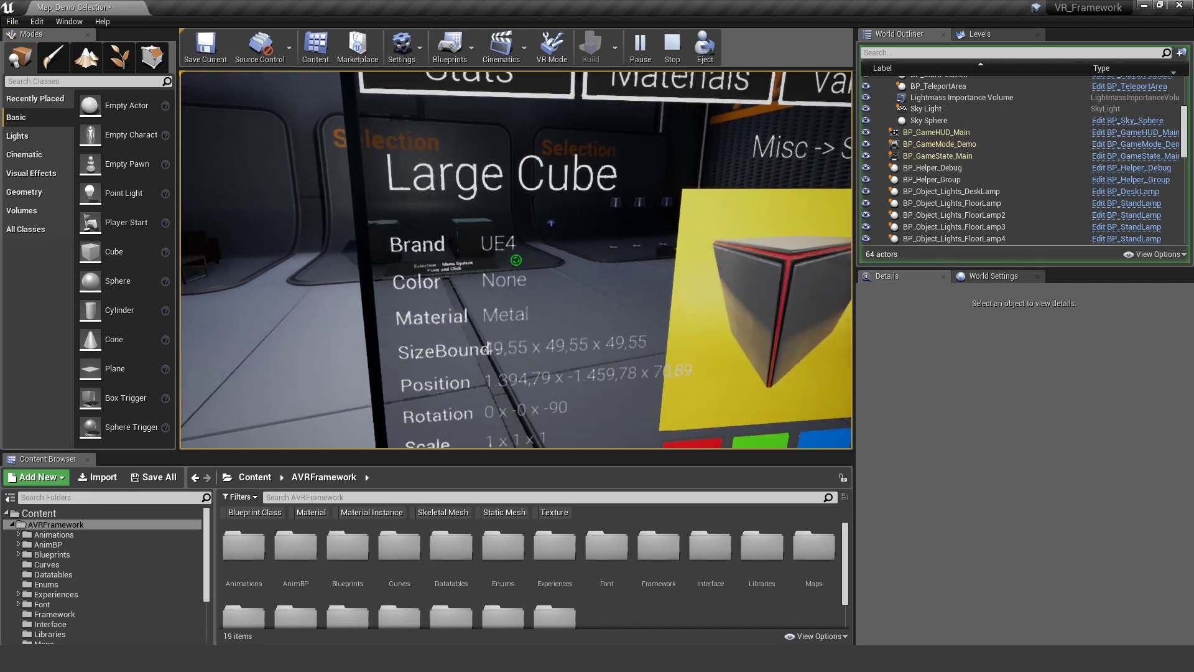
{"action": "key", "text": "w"}
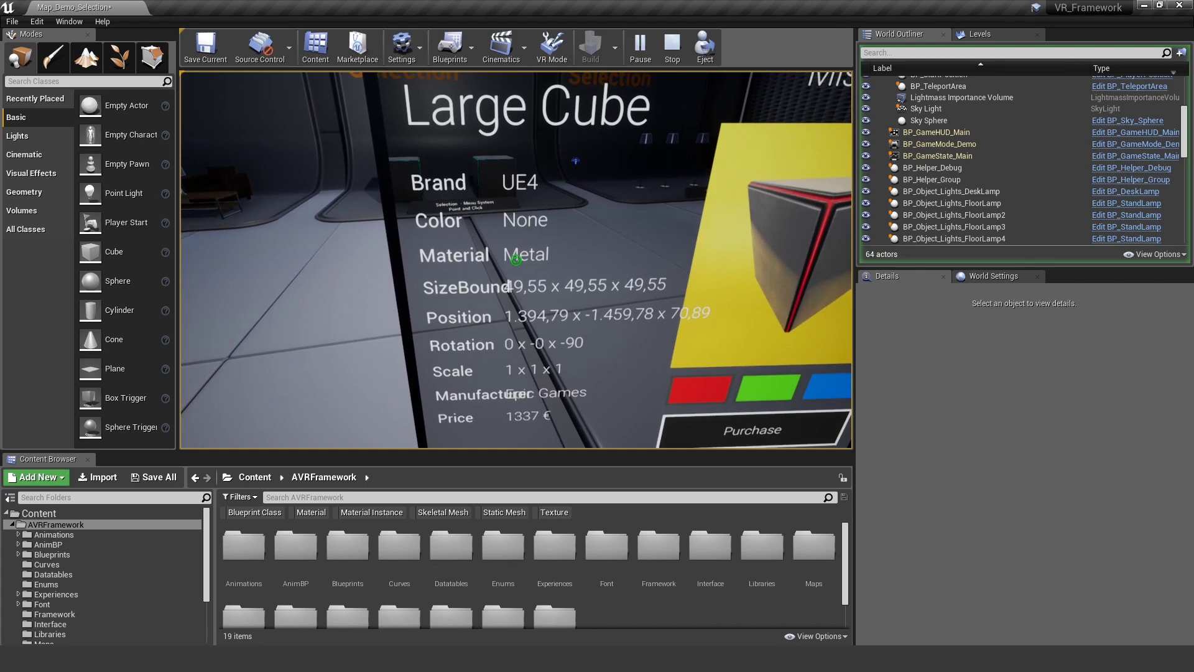
{"action": "key", "text": "w"}
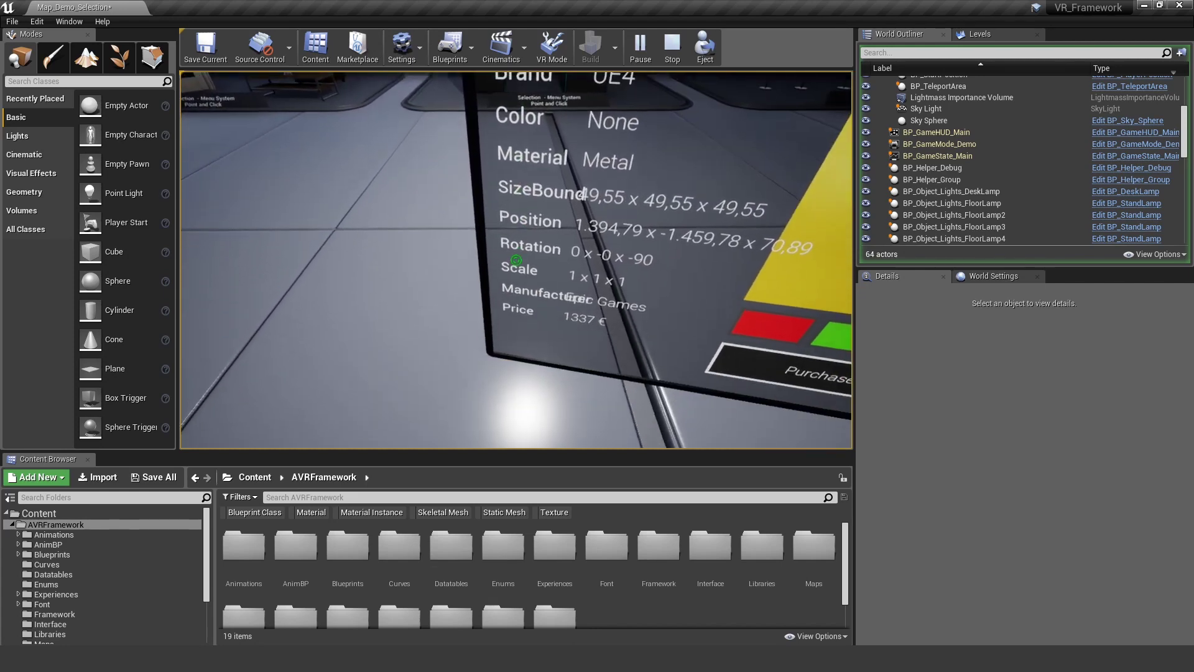
{"action": "key", "text": "s"}
{"action": "key", "text": "Escape"}
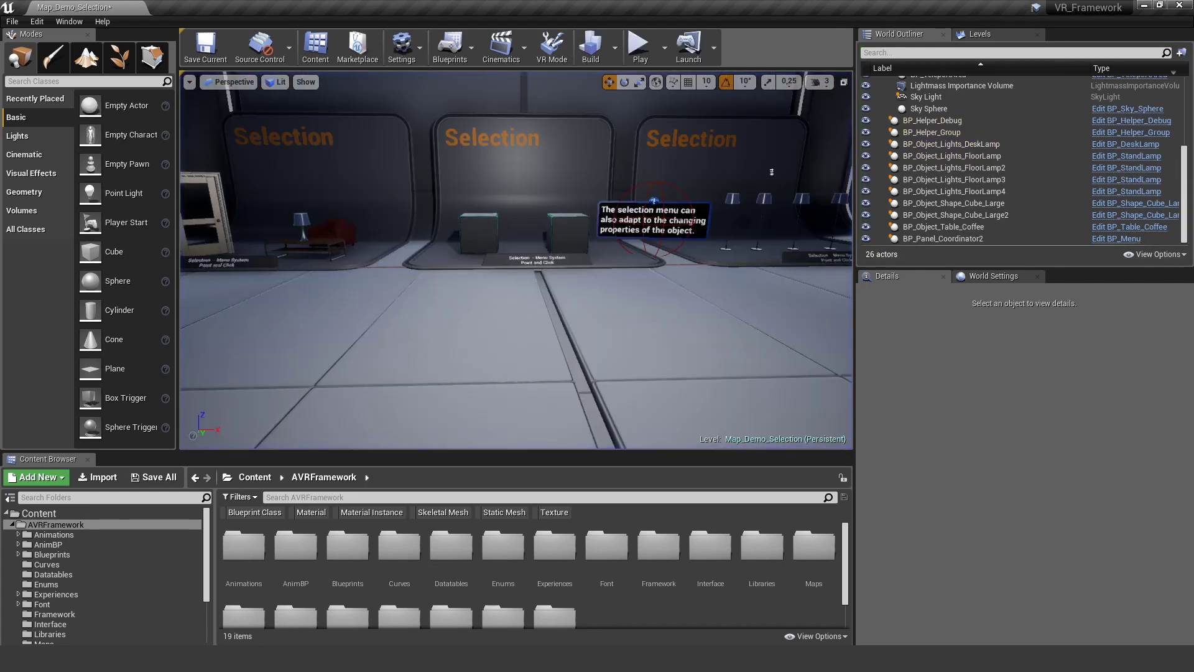
Select BP_Object_Shape_Cube_Large2 again and open its Comp_WindowObject component's blueprint for editing
{"action": "left_click", "coordinate": [552, 235]}
{"action": "key", "text": "w"}
{"action": "right_click_drag", "start_coordinate": [552, 235], "coordinate": [628, 255]}
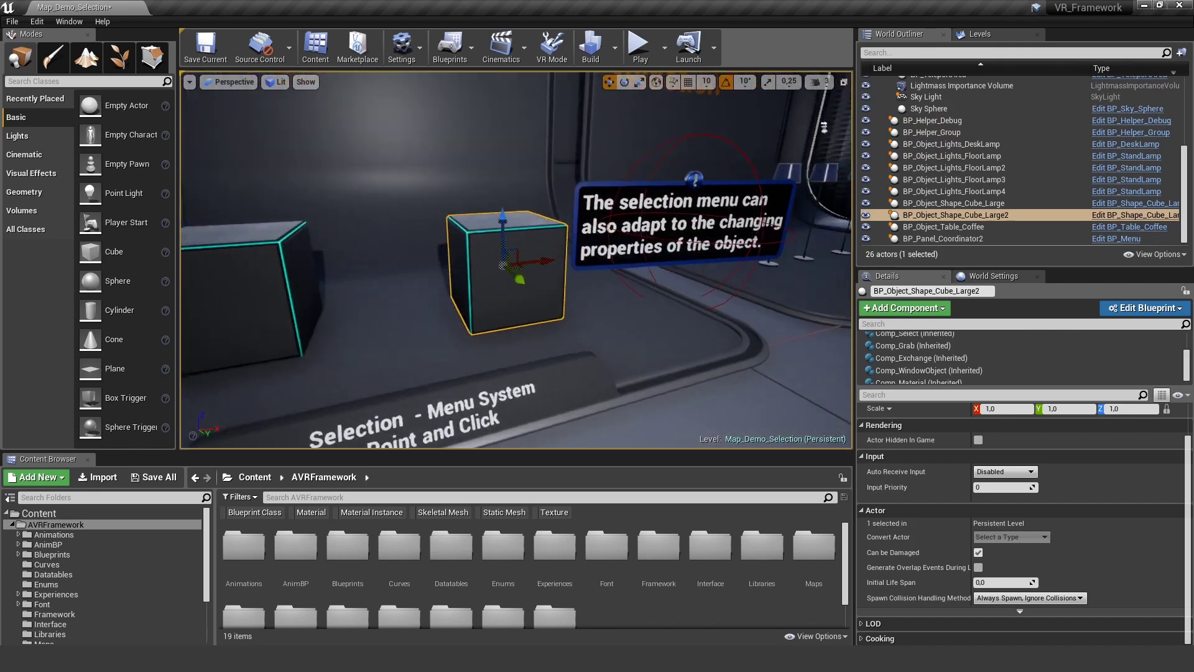
{"action": "scroll", "coordinate": [931, 380], "scroll_direction": "down", "scroll_amount": 1}
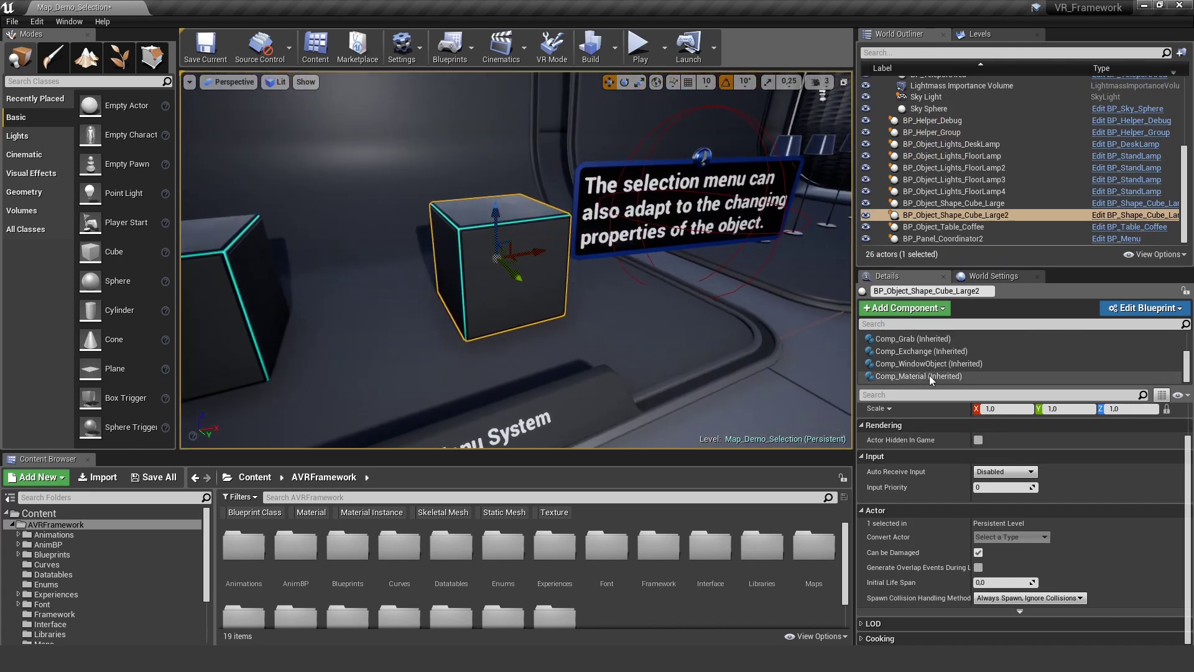
{"action": "left_click", "coordinate": [916, 364]}
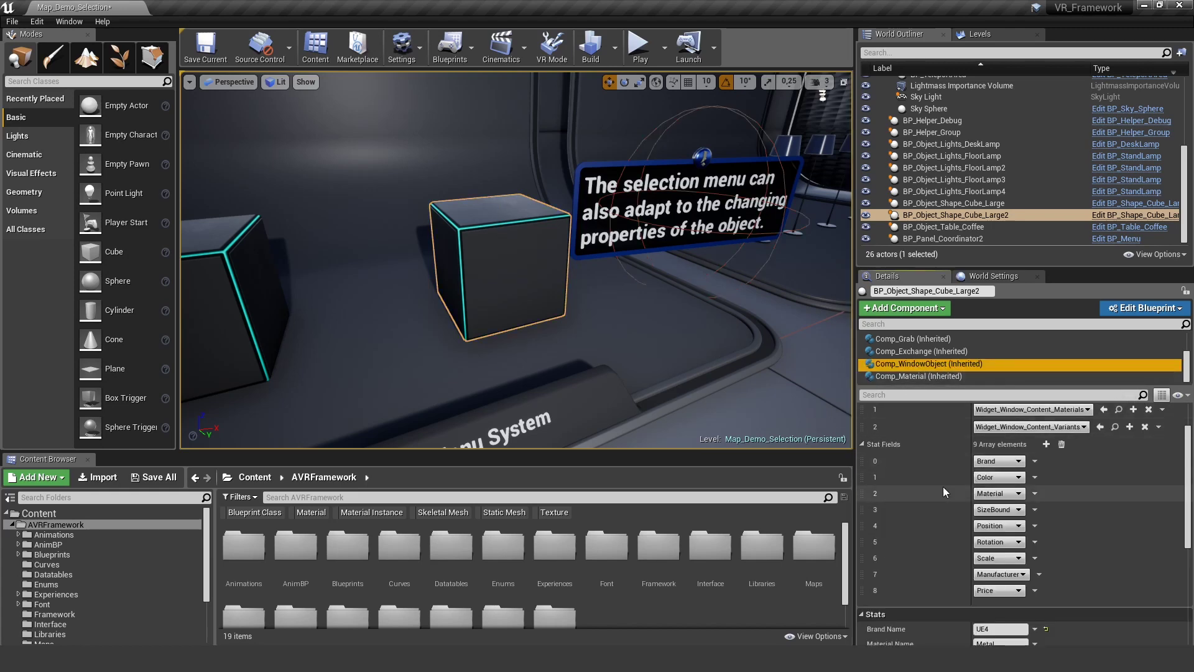
{"action": "right_click", "coordinate": [903, 363]}
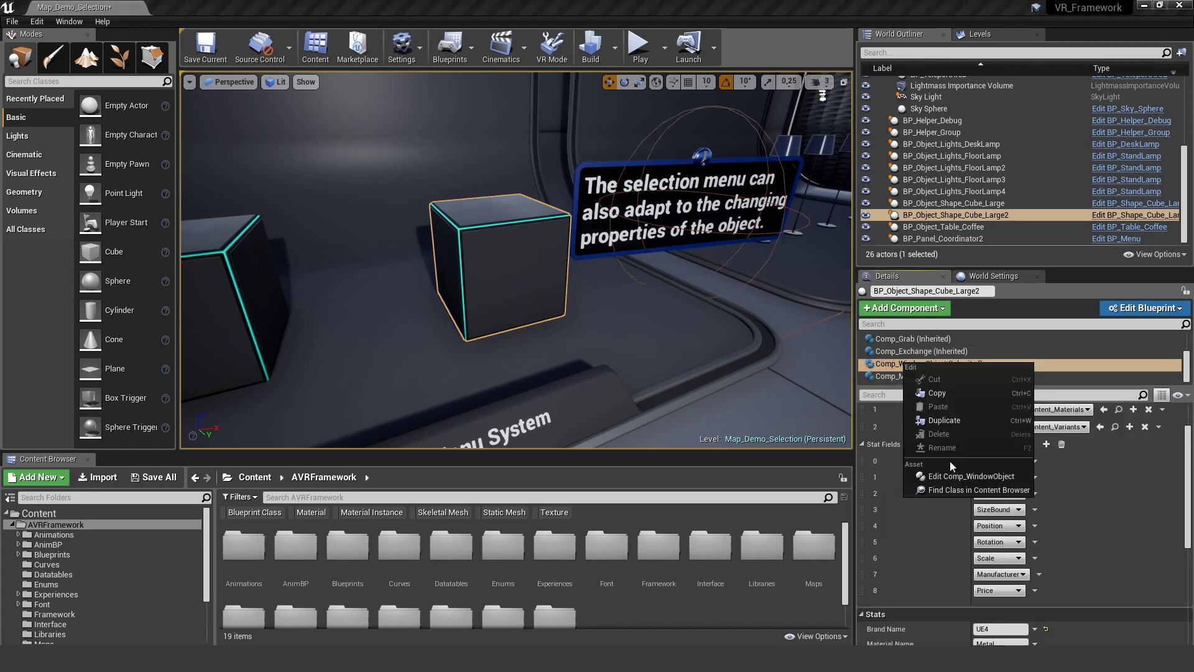
{"action": "left_click", "coordinate": [953, 476]}
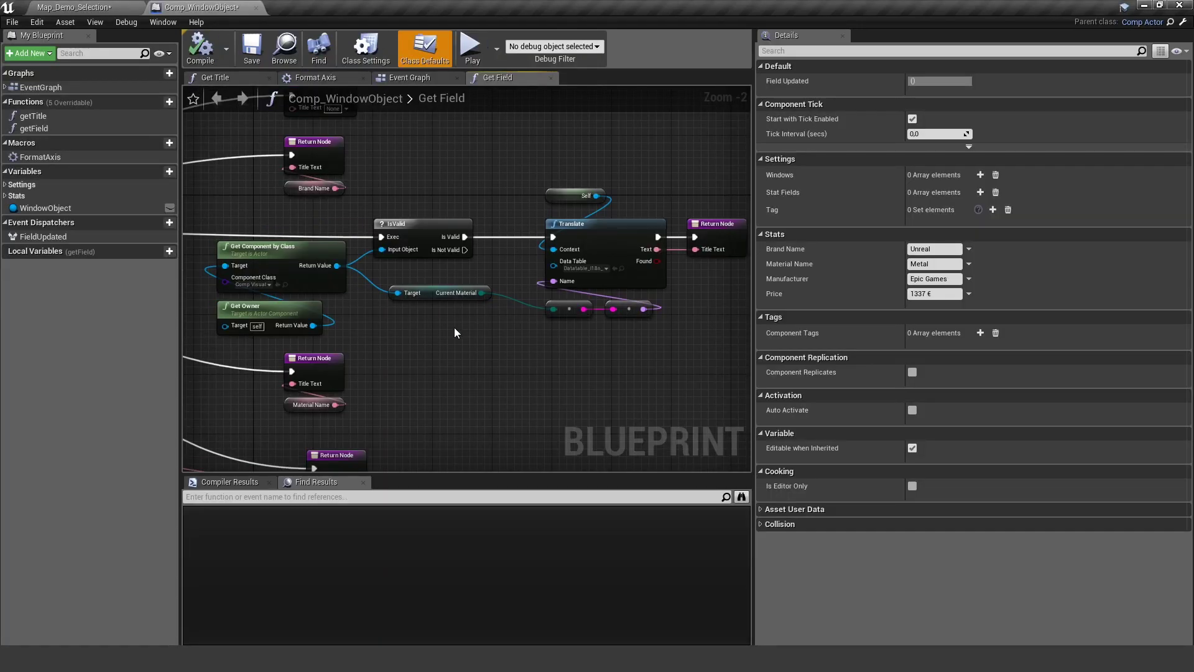
Examine the Get Field function's start and its Switch on Enum_Window_Stats_Field node
{"action": "right_click_drag", "start_coordinate": [454, 333], "coordinate": [579, 316]}
{"action": "scroll", "coordinate": [555, 304], "scroll_direction": "down", "scroll_amount": 5}
{"action": "scroll", "coordinate": [483, 302], "scroll_direction": "up", "scroll_amount": 5}
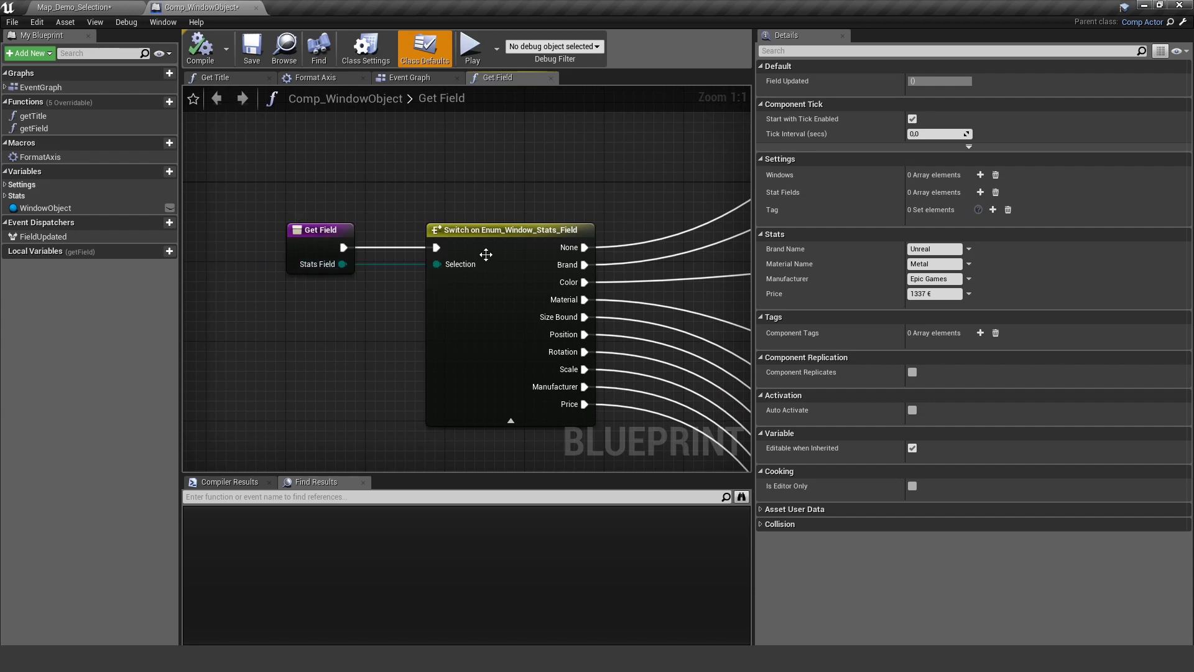
{"action": "left_click", "coordinate": [534, 249]}
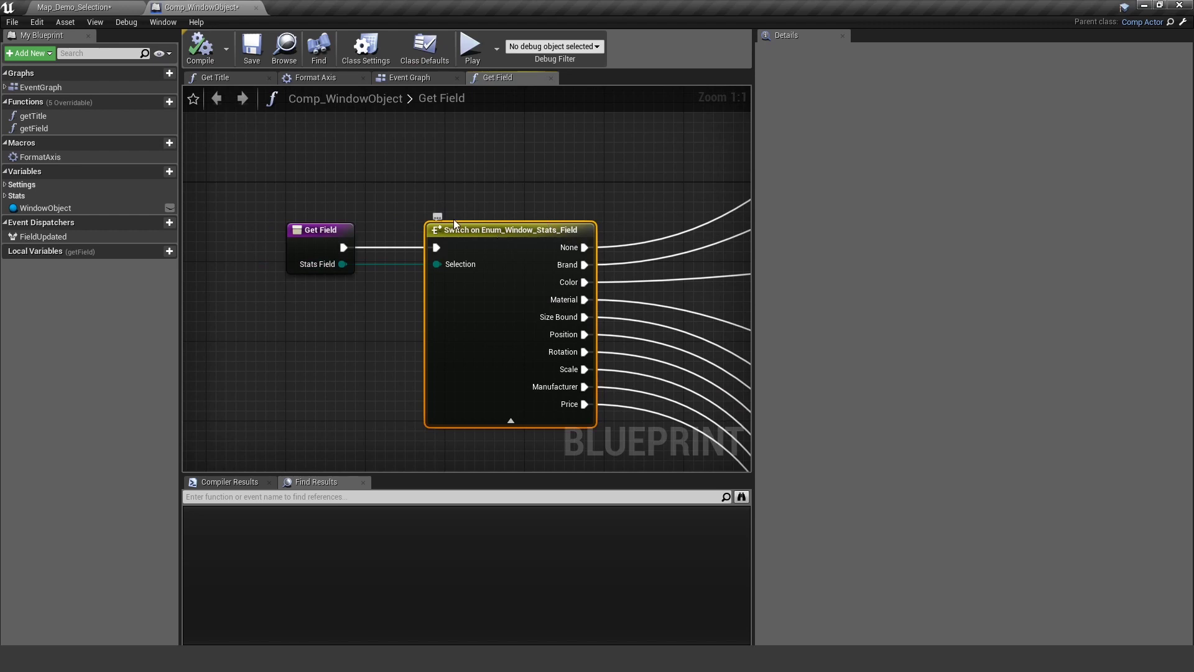
Return to the level editor, search the project content for "enum stat" and open Enum_Window_Stats_Field
{"action": "left_click", "coordinate": [74, 7]}
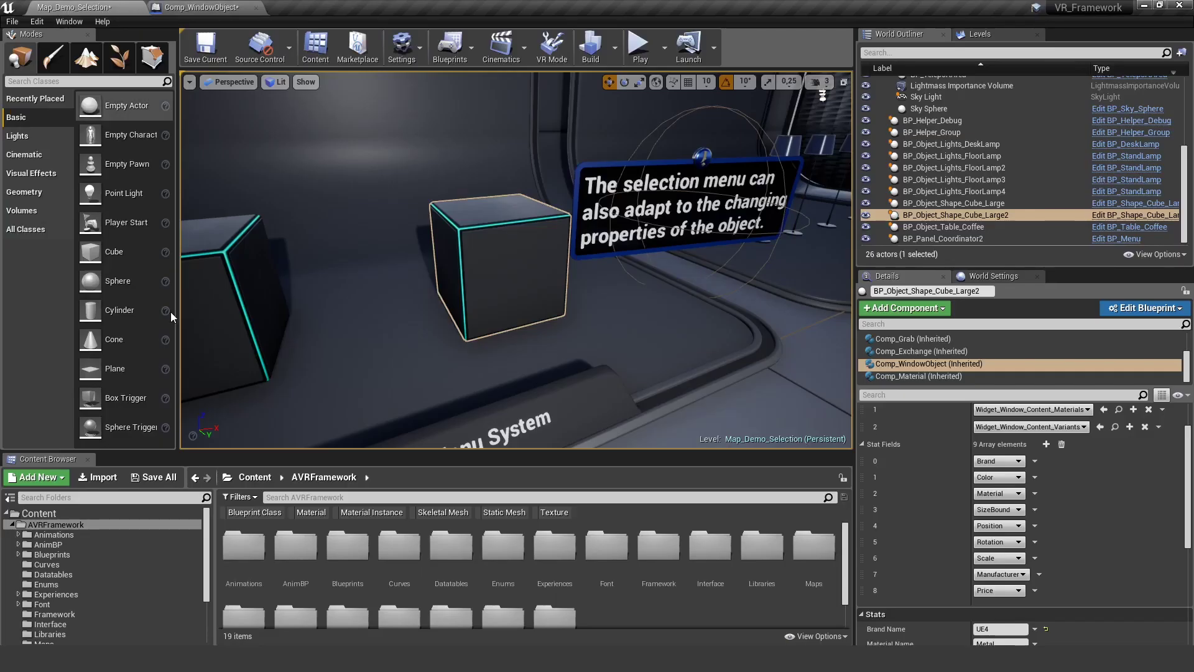
{"action": "left_click", "coordinate": [295, 498]}
{"action": "type", "text": "enum stat"}
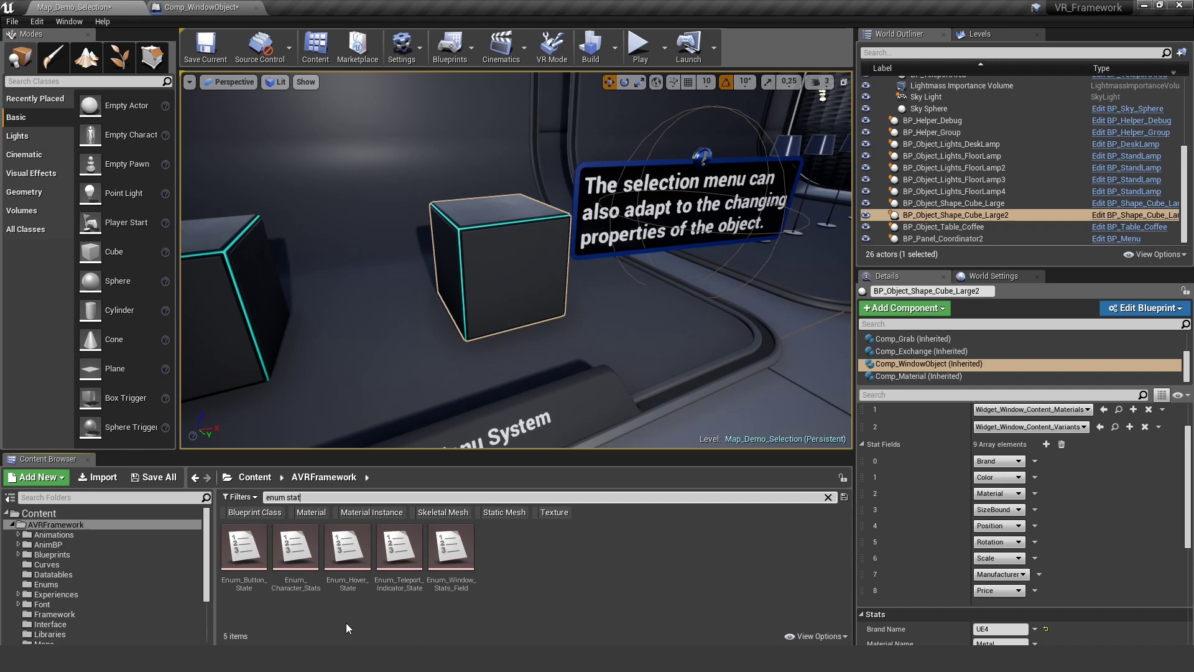
{"action": "left_click", "coordinate": [458, 548]}
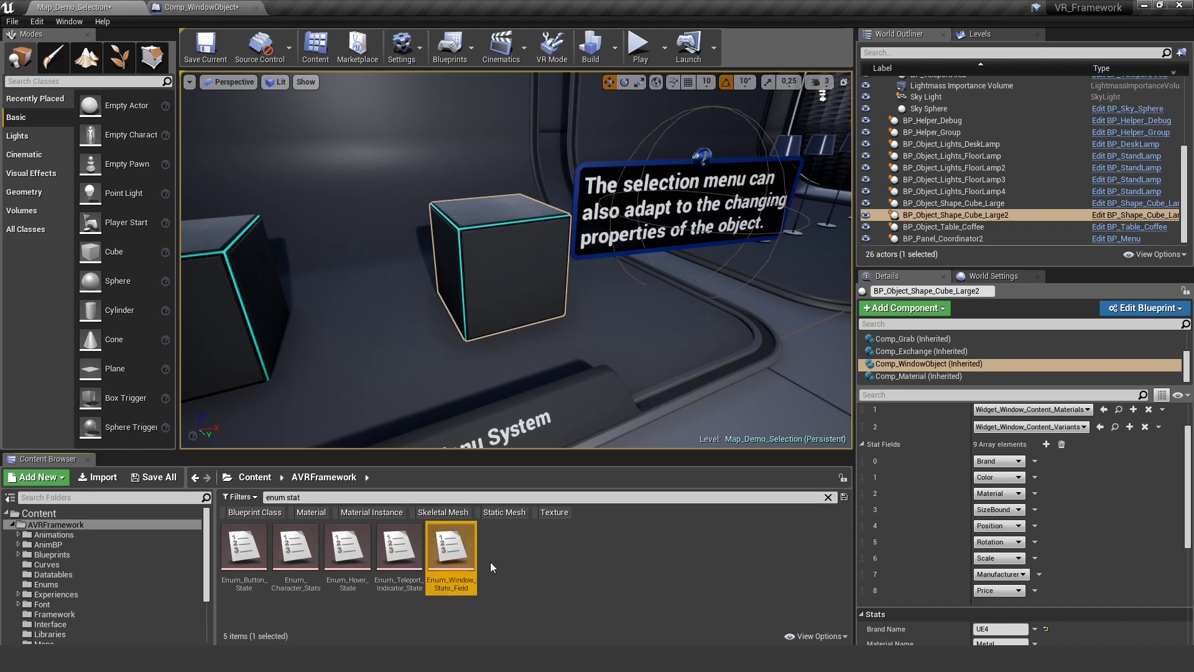
{"action": "double_click", "coordinate": [450, 548]}
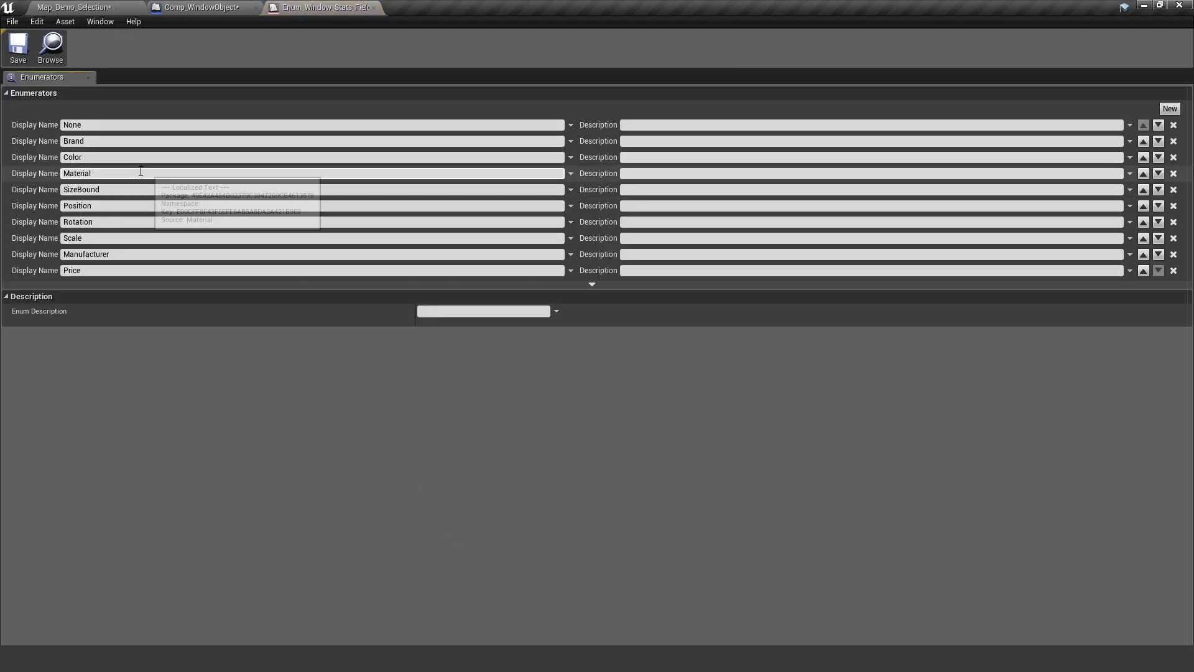
Rename the Brand enumerator to Flower, save the enumeration, and check the label in the large cube's selection window in a test run
{"action": "left_click", "coordinate": [112, 140]}
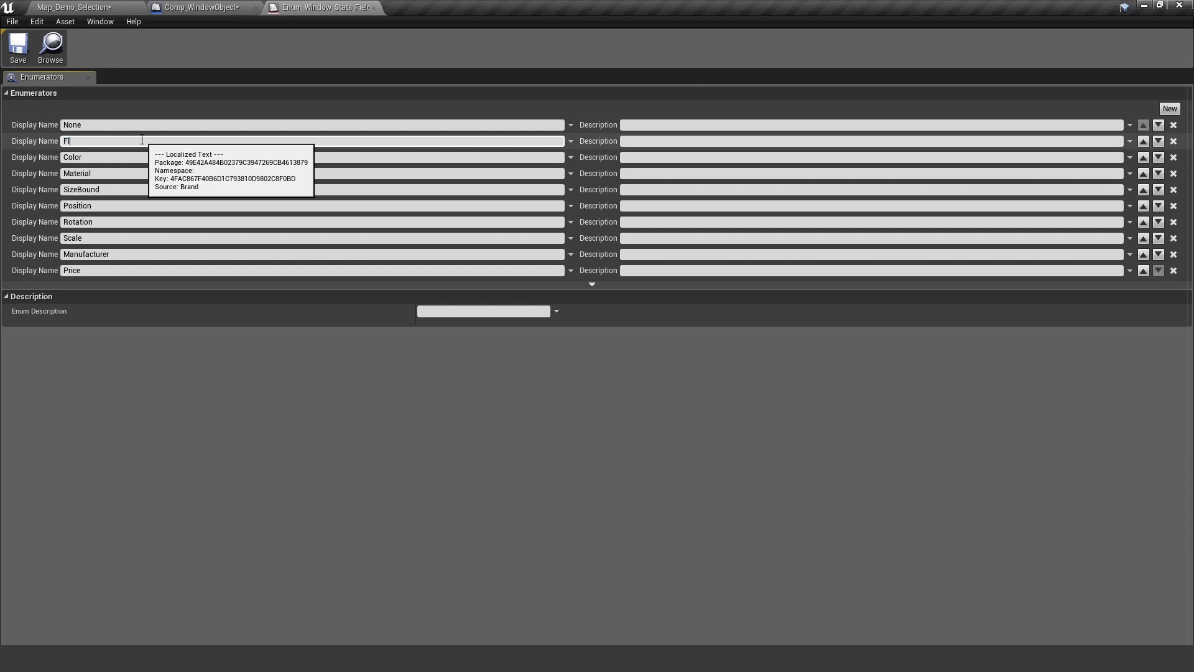
{"action": "left_click", "coordinate": [18, 47]}
{"action": "left_click", "coordinate": [93, 8]}
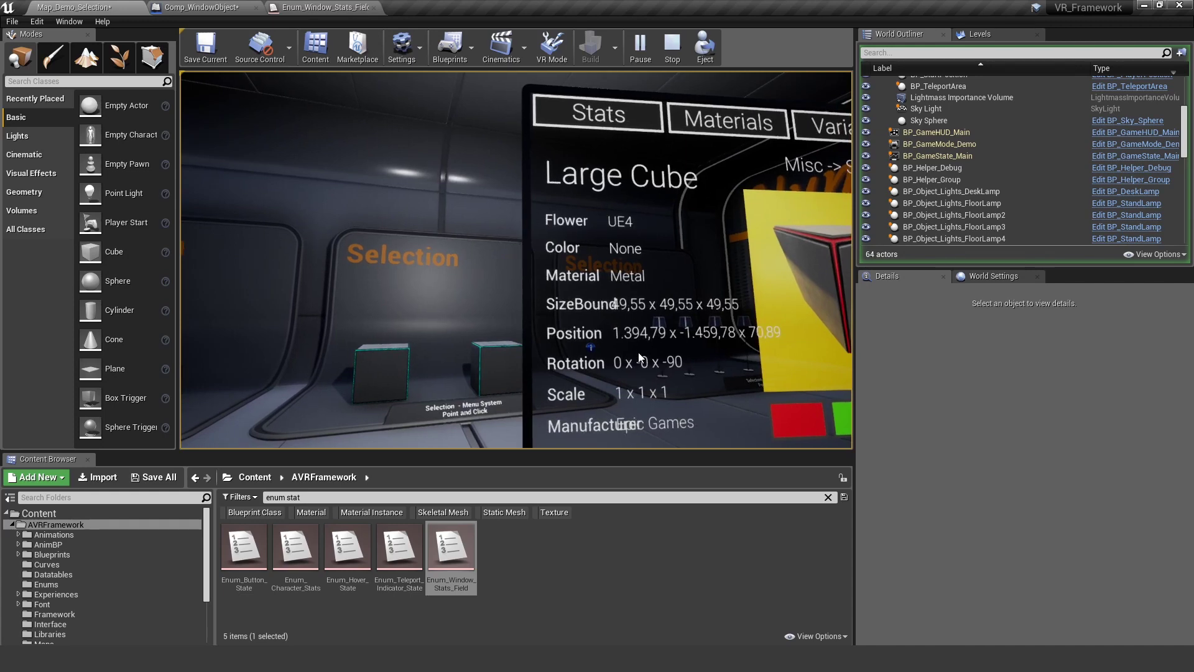
{"action": "key", "text": "Escape"}
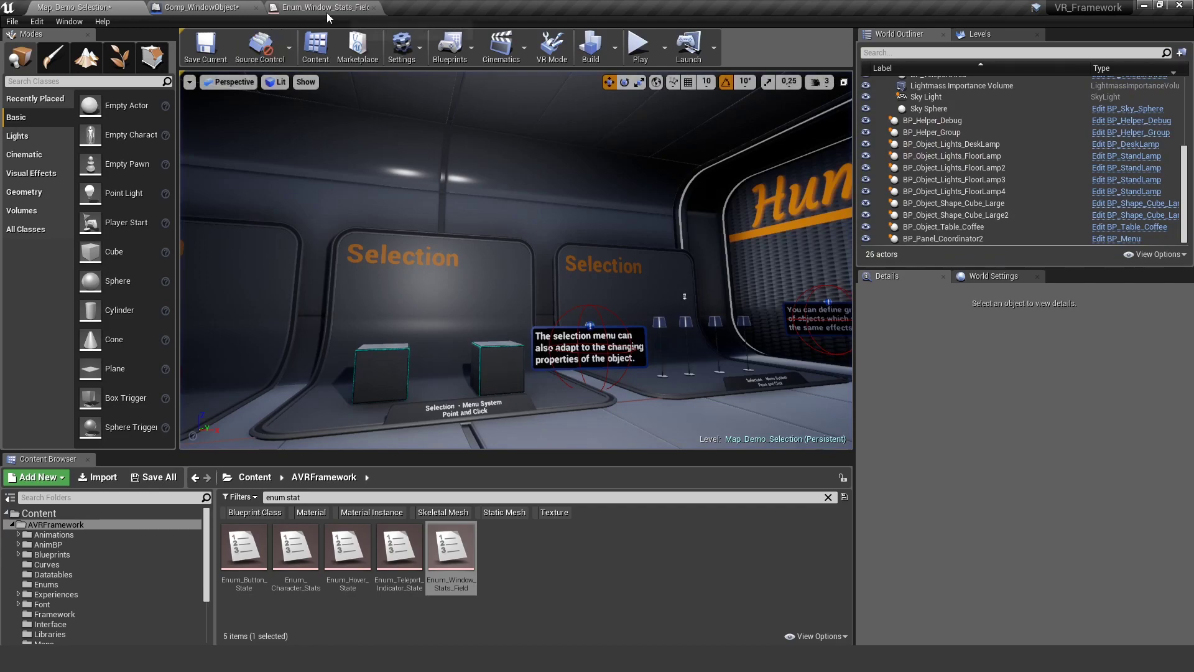
Add a new enumerator named Car to Enum_Window_Stats_Field and save the enumeration
{"action": "left_click", "coordinate": [302, 8]}
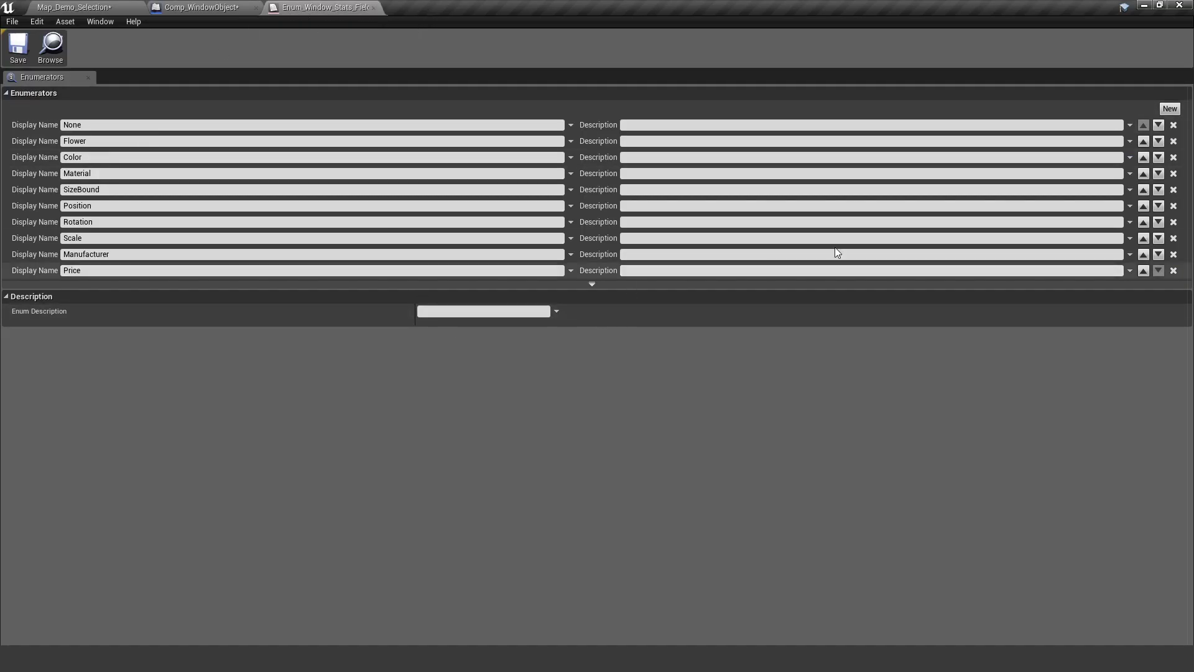
{"action": "left_click", "coordinate": [1169, 112]}
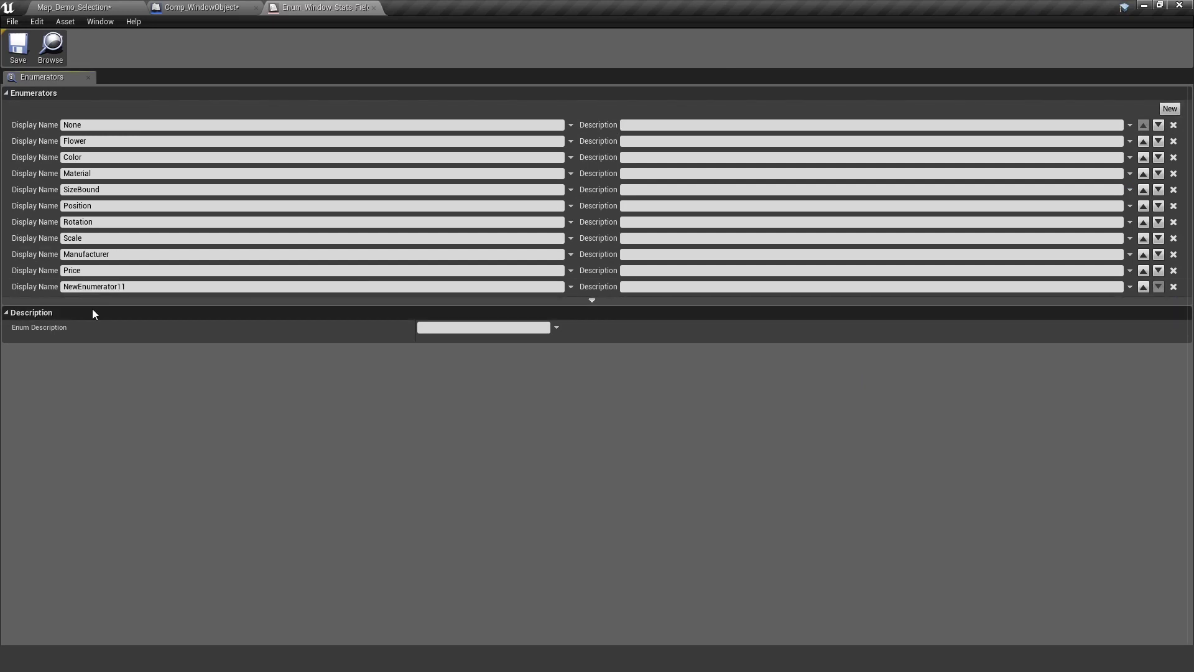
{"action": "left_click", "coordinate": [89, 289]}
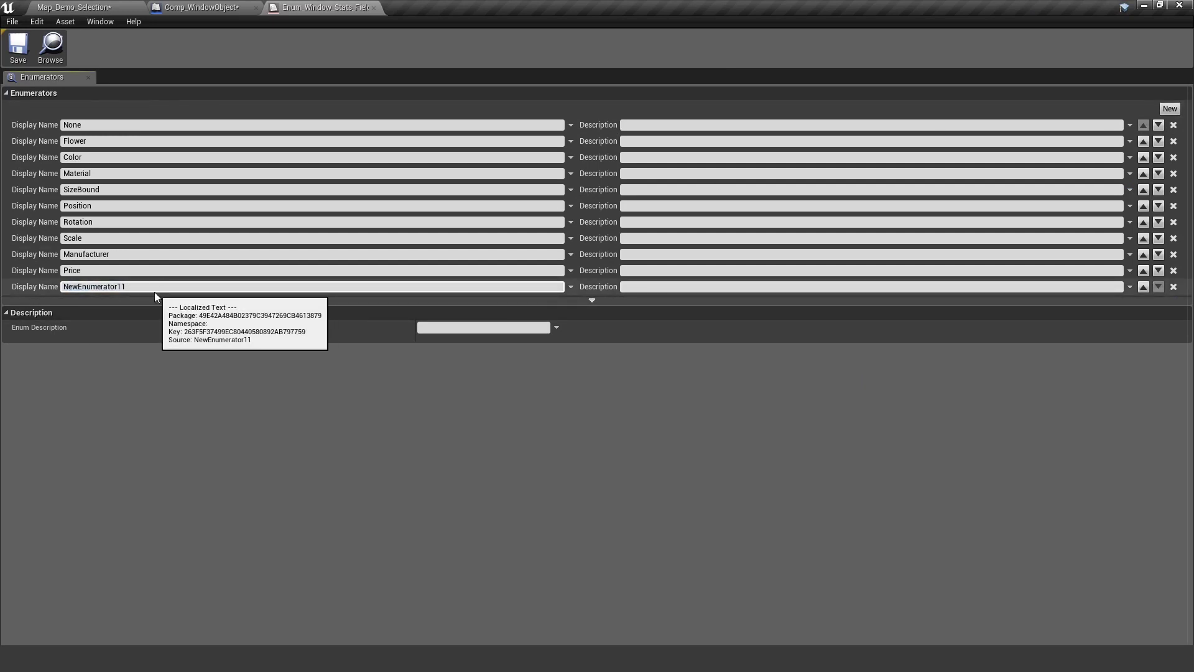
{"action": "type", "text": "Car"}
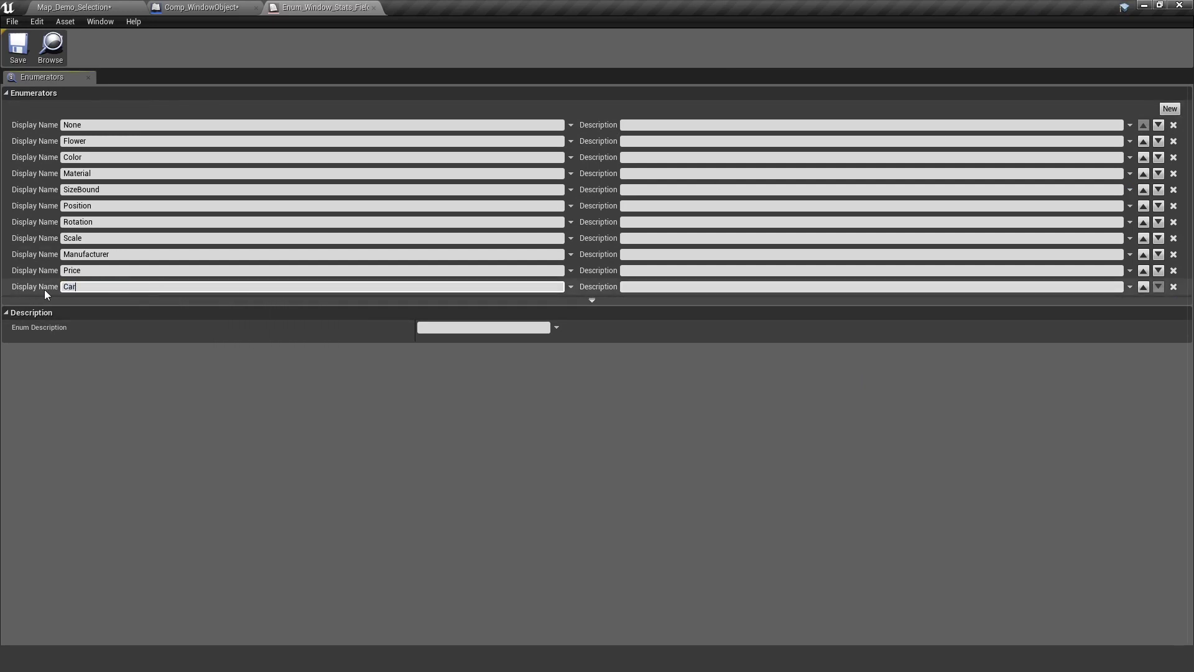
{"action": "left_click", "coordinate": [20, 57]}
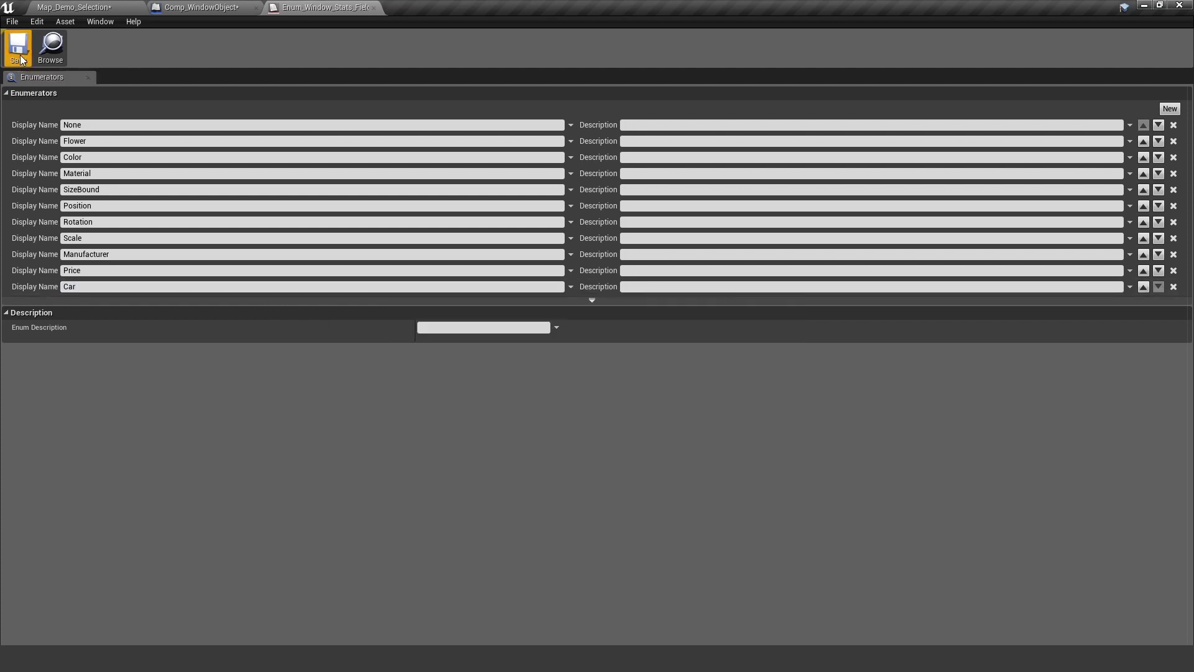
In Comp_WindowObject's Get Field function, duplicate the Return Node that outputs Price
{"action": "left_click", "coordinate": [208, 9]}
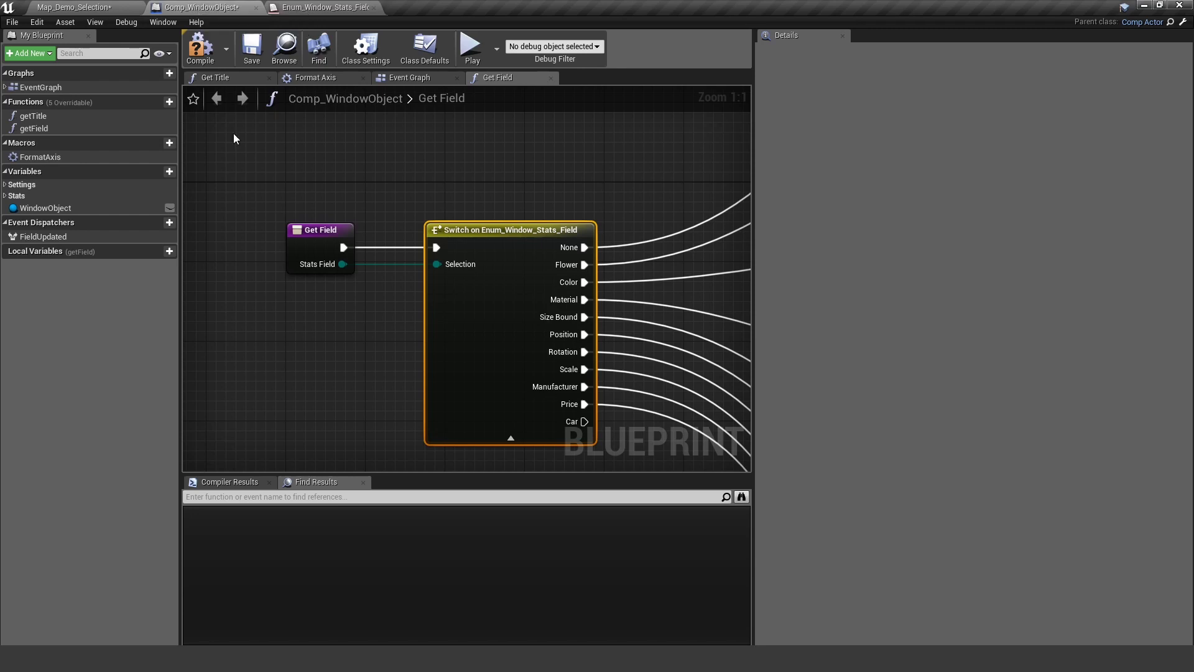
{"action": "right_click_drag", "start_coordinate": [394, 352], "coordinate": [295, 274]}
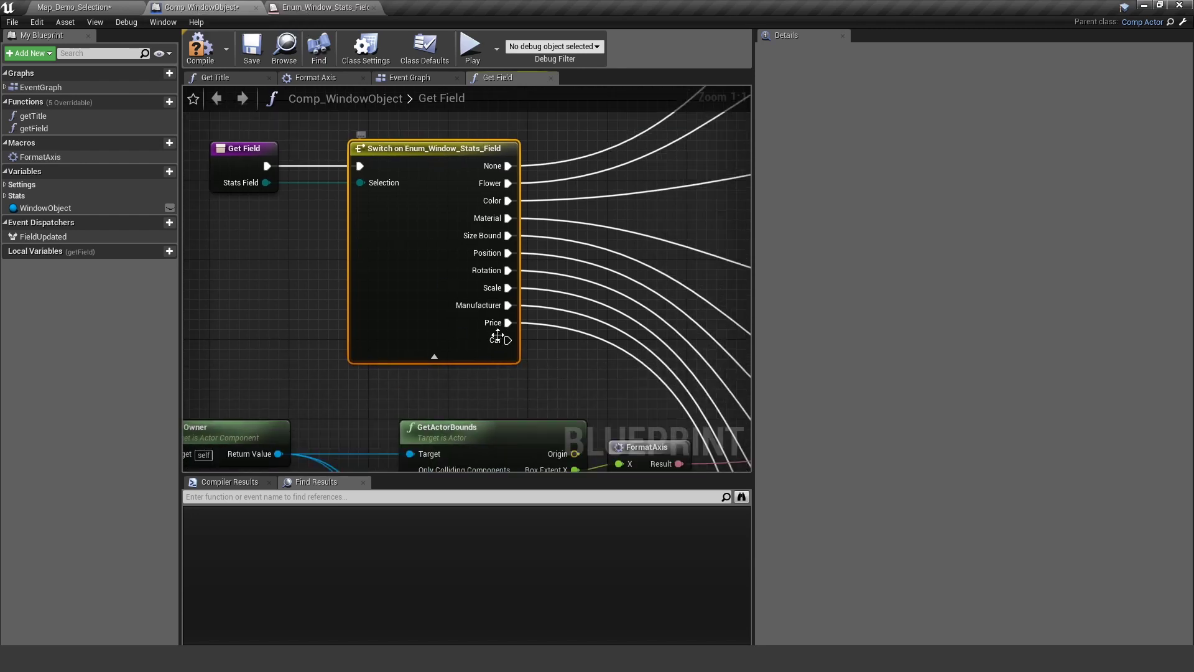
{"action": "scroll", "coordinate": [489, 353], "scroll_direction": "down", "scroll_amount": 5}
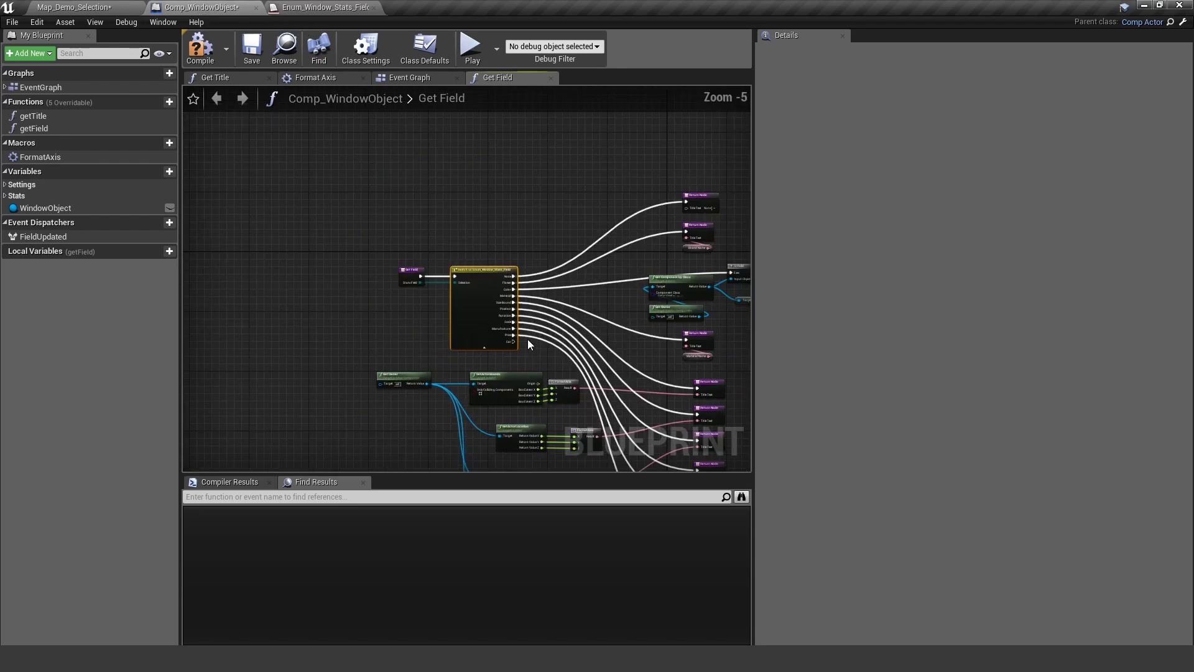
{"action": "left_click_drag", "start_coordinate": [259, 217], "coordinate": [501, 421]}
{"action": "left_click_drag", "start_coordinate": [489, 365], "coordinate": [320, 356]}
{"action": "scroll", "coordinate": [520, 243], "scroll_direction": "up", "scroll_amount": 2}
{"action": "right_click_drag", "start_coordinate": [554, 319], "coordinate": [464, 337]}
{"action": "left_click", "coordinate": [580, 354]}
{"action": "scroll", "coordinate": [580, 354], "scroll_direction": "up", "scroll_amount": 2}
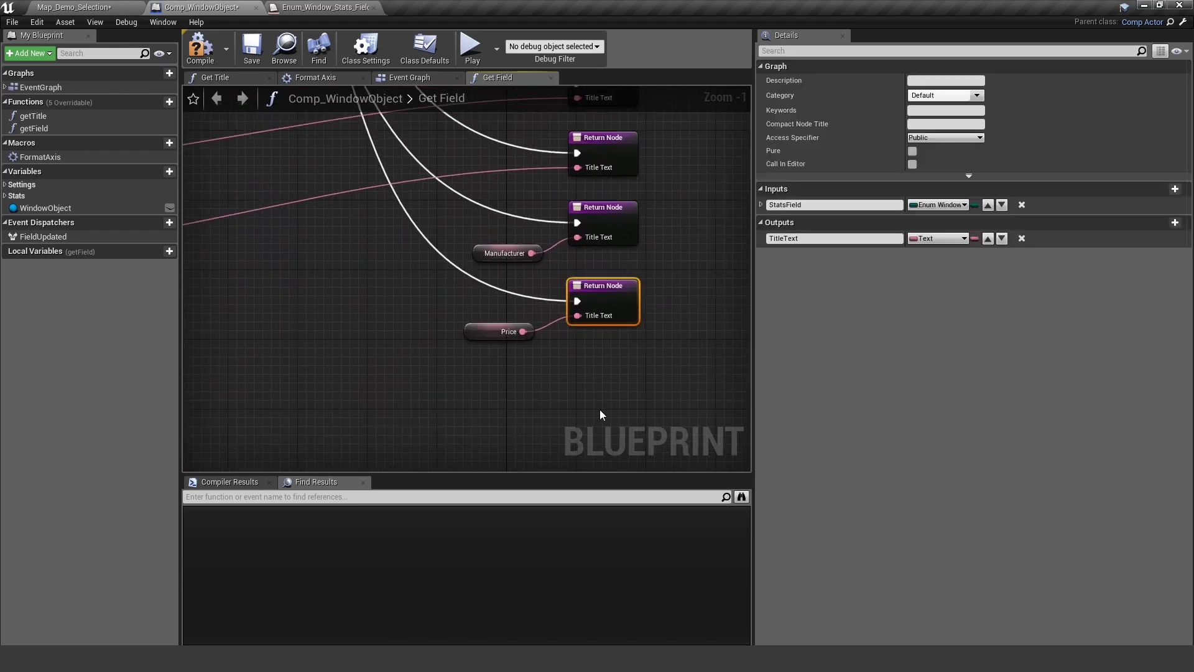
{"action": "key", "text": "ctrl+w"}
Place the duplicated Return Node below the Price one and connect the switch's Car output to it
{"action": "left_click_drag", "start_coordinate": [594, 380], "coordinate": [294, 322]}
{"action": "scroll", "coordinate": [344, 373], "scroll_direction": "down", "scroll_amount": 3}
{"action": "right_click_drag", "start_coordinate": [391, 373], "coordinate": [355, 161]}
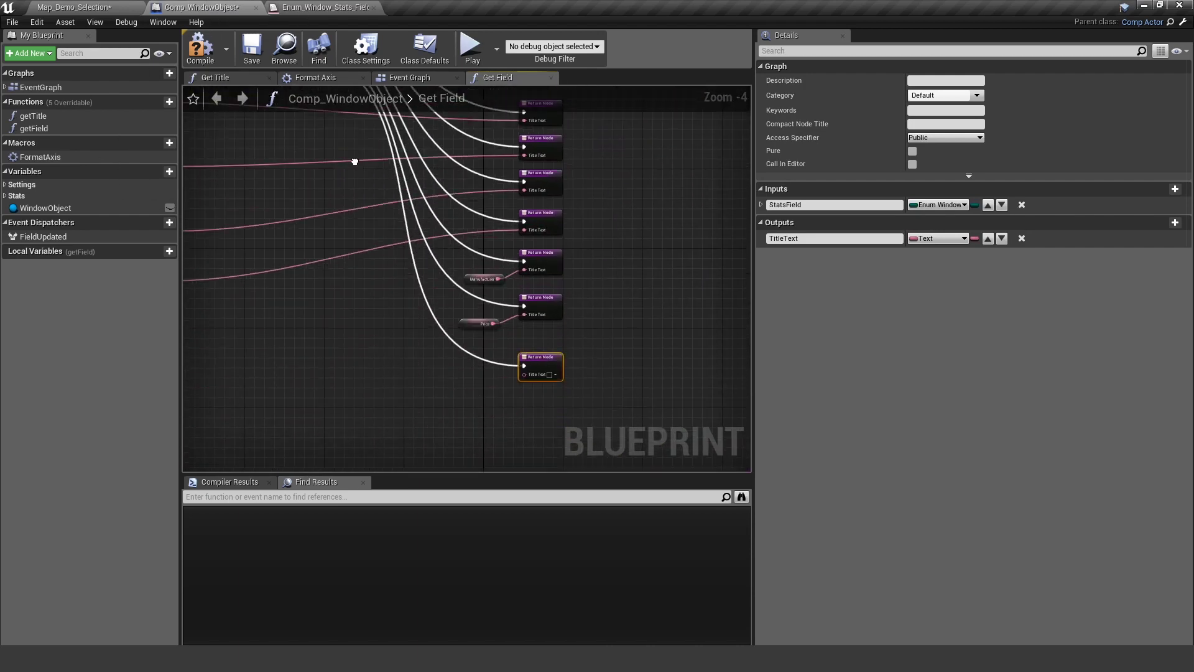
{"action": "scroll", "coordinate": [520, 319], "scroll_direction": "up", "scroll_amount": 4}
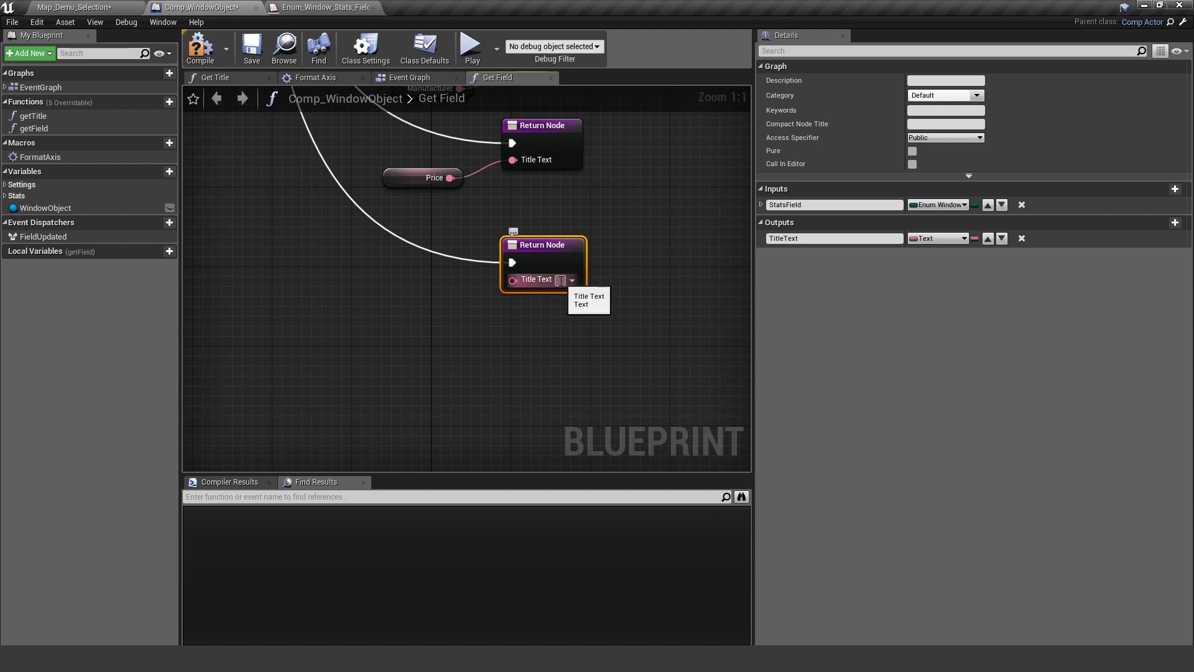
Promote the new Return Node's Title Text to a variable named CarBrand, put it in the Stats category and make it instance editable
{"action": "right_click_drag", "start_coordinate": [573, 277], "coordinate": [590, 330]}
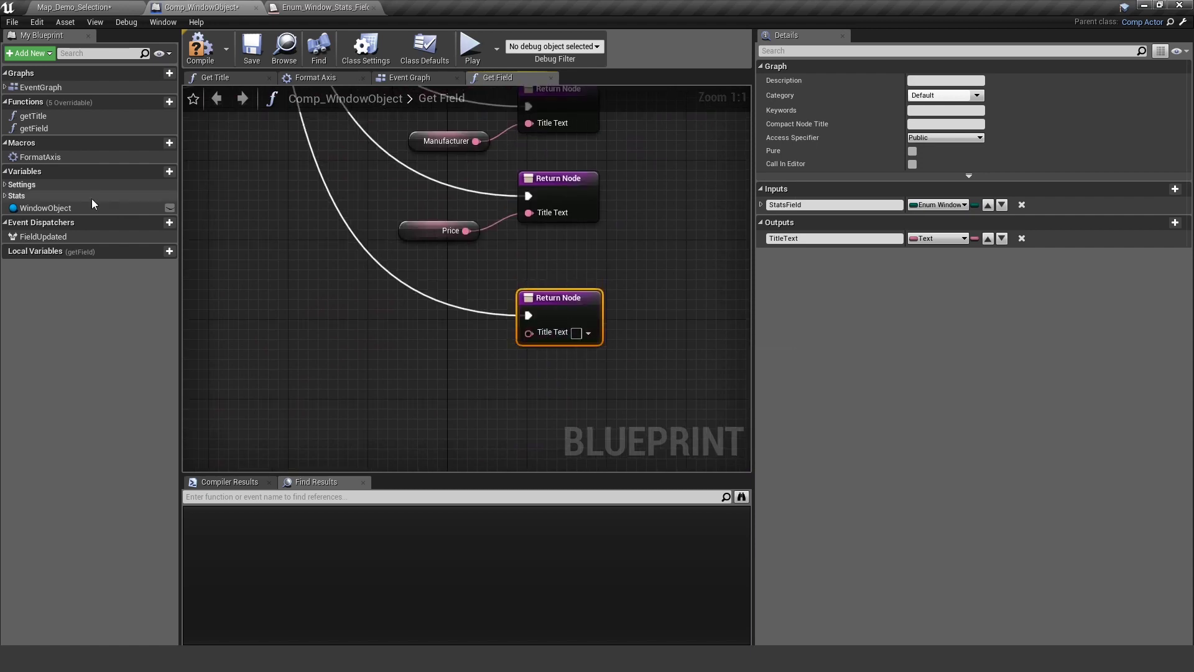
{"action": "left_click", "coordinate": [6, 197]}
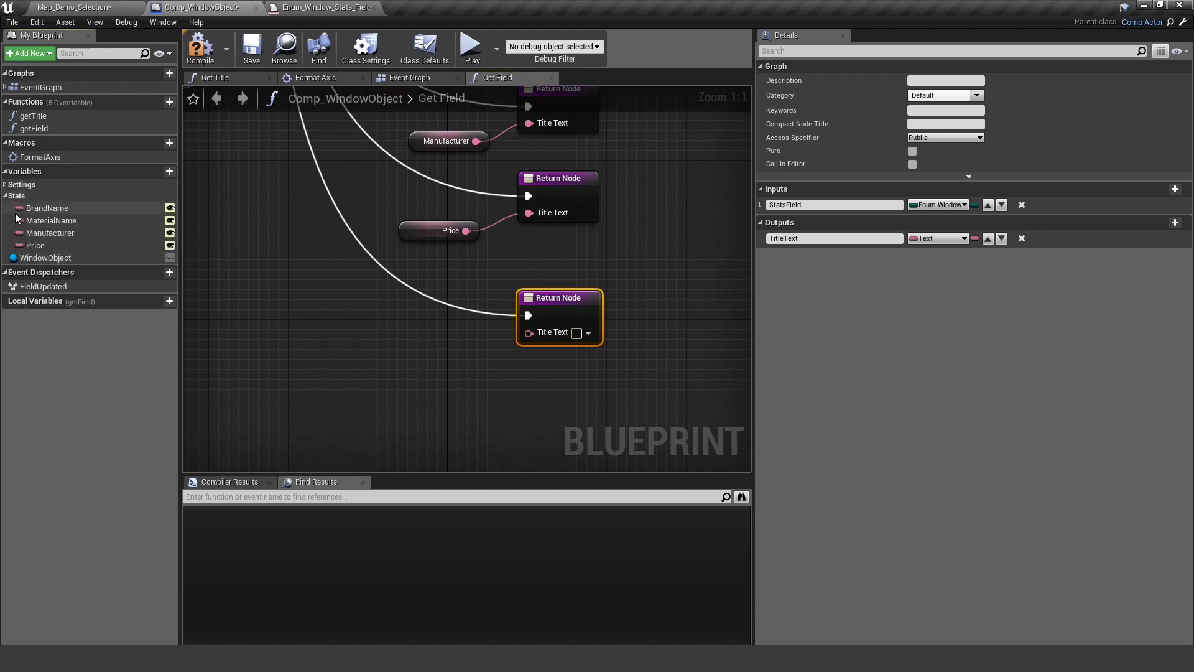
{"action": "right_click", "coordinate": [528, 334]}
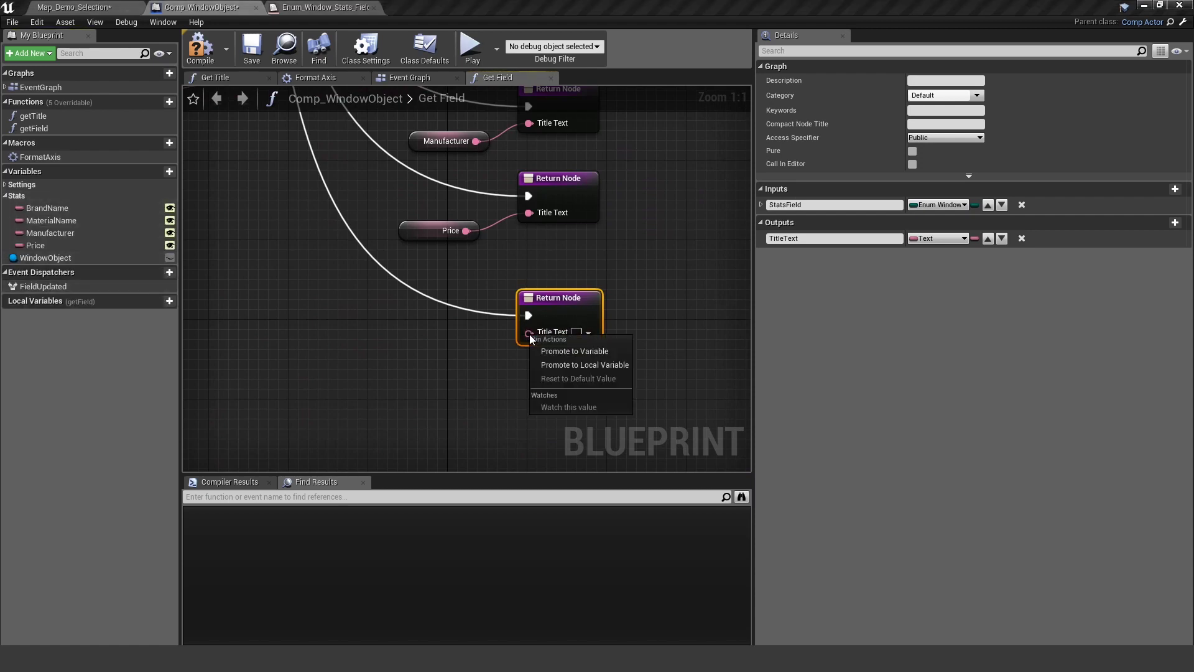
{"action": "left_click", "coordinate": [569, 351]}
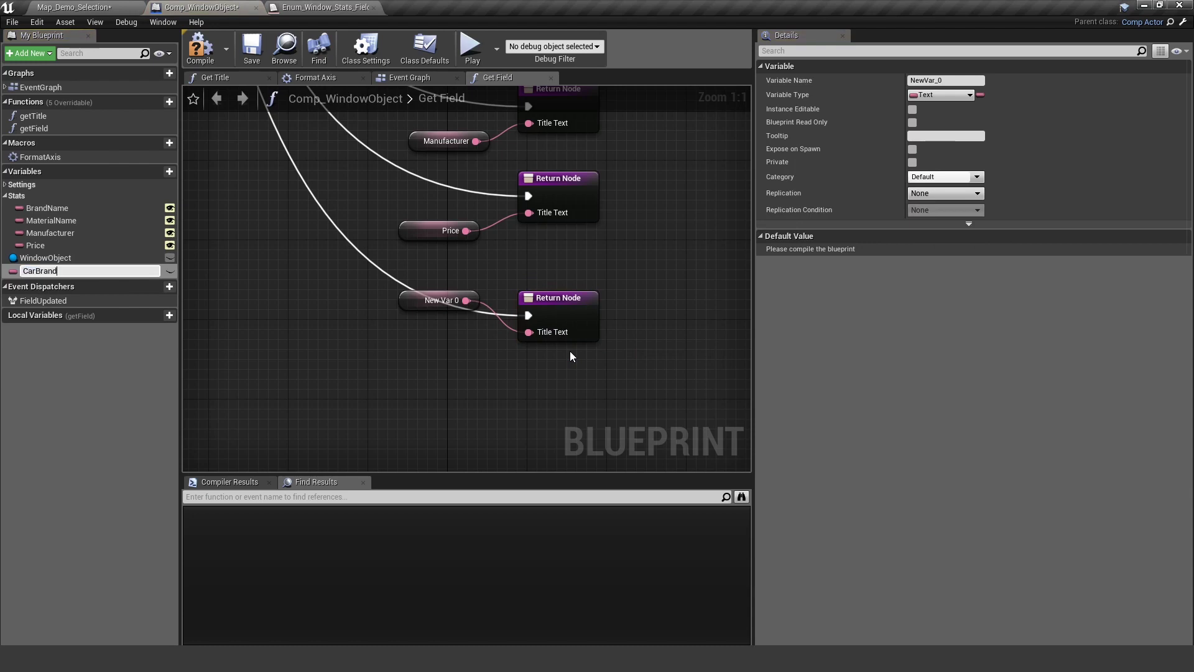
{"action": "key", "text": "Return"}
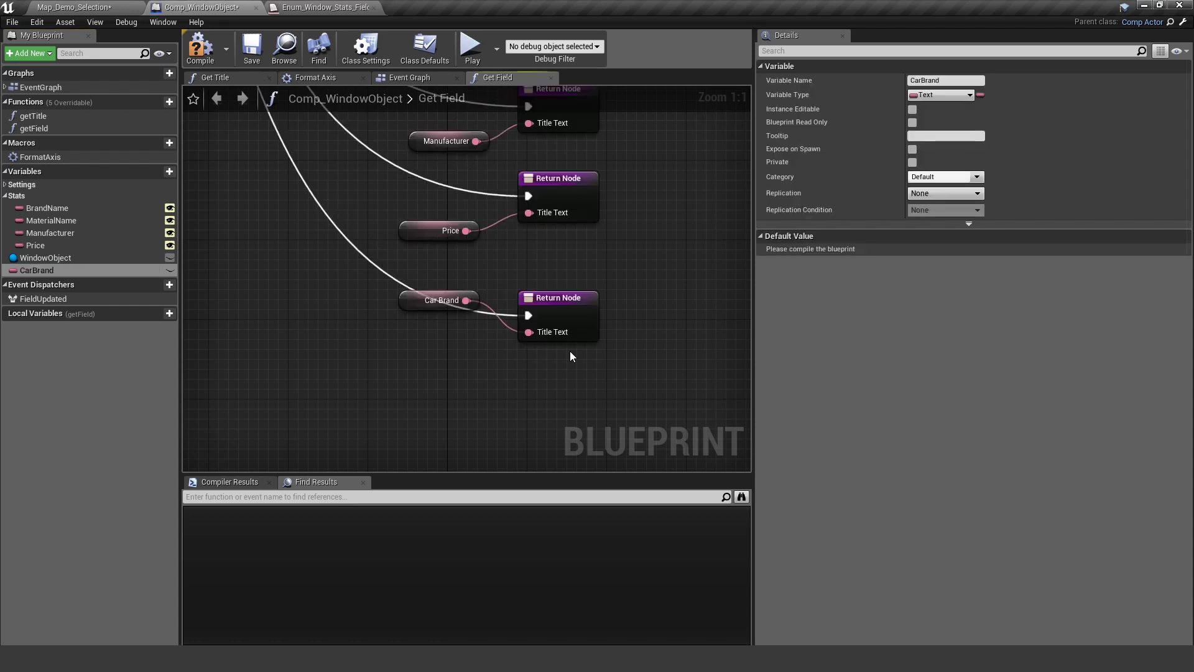
{"action": "left_click_drag", "start_coordinate": [39, 270], "coordinate": [20, 197]}
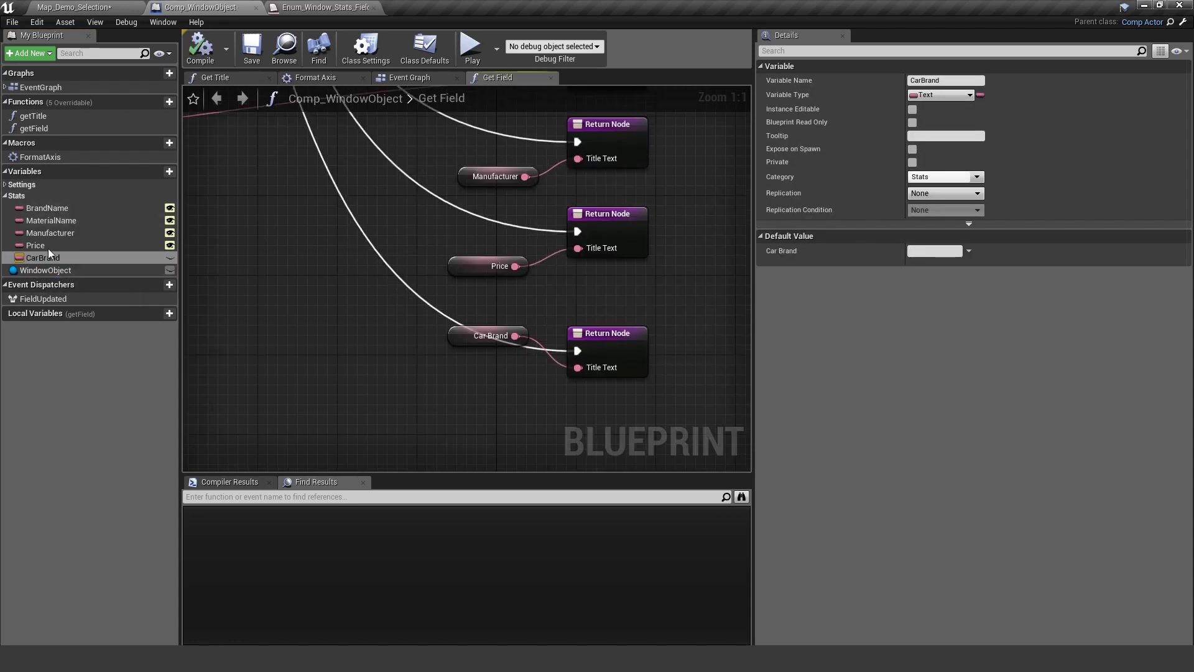
{"action": "left_click", "coordinate": [170, 257]}
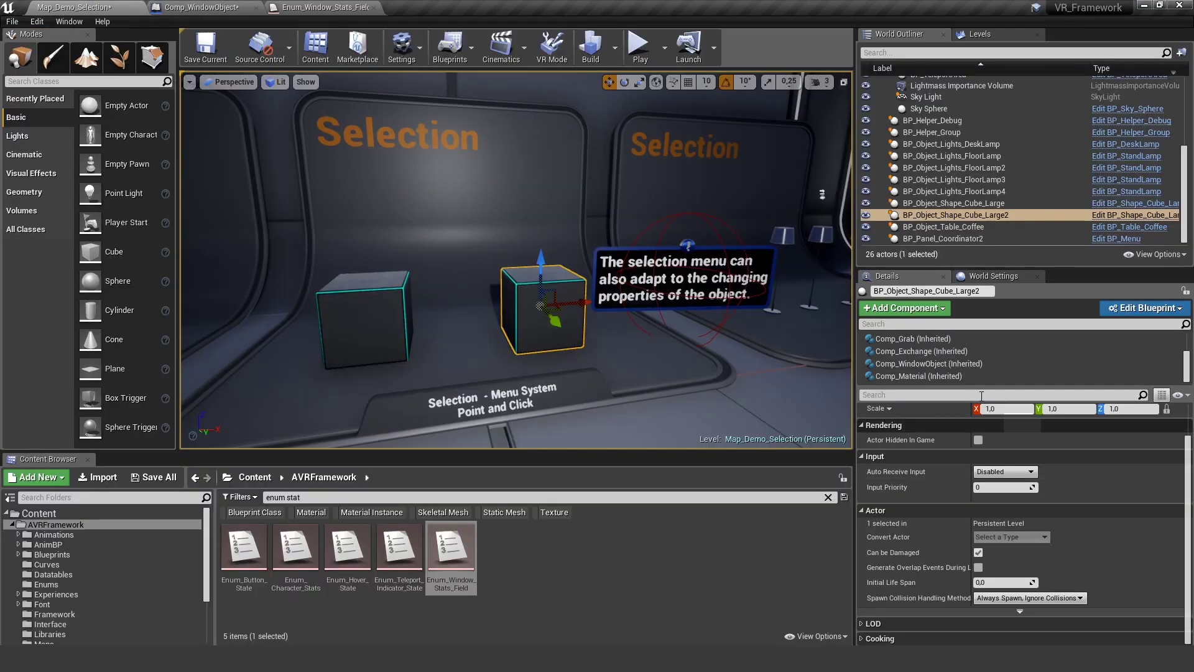
In Comp_WindowObject of BP_Object_Shape_Cube_Large2, set Stat Fields element 8 to Car and Car Brand to Tesla
{"action": "left_click", "coordinate": [947, 364]}
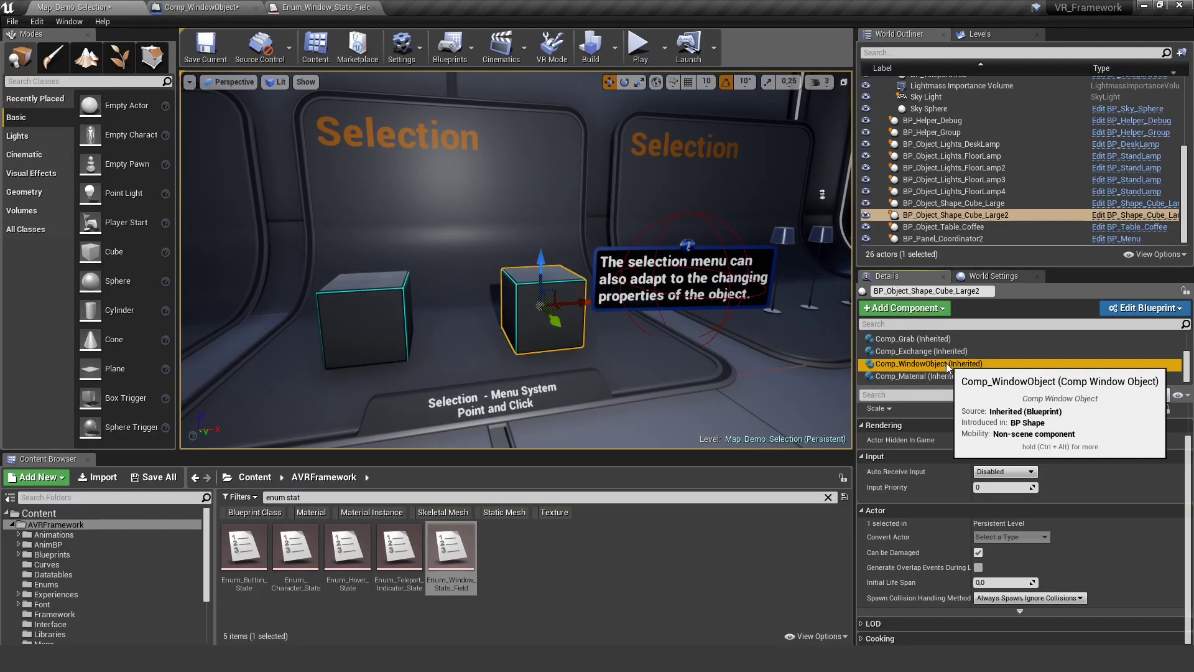
{"action": "scroll", "coordinate": [1017, 505], "scroll_direction": "down", "scroll_amount": 1}
{"action": "scroll", "coordinate": [995, 511], "scroll_direction": "up", "scroll_amount": 3}
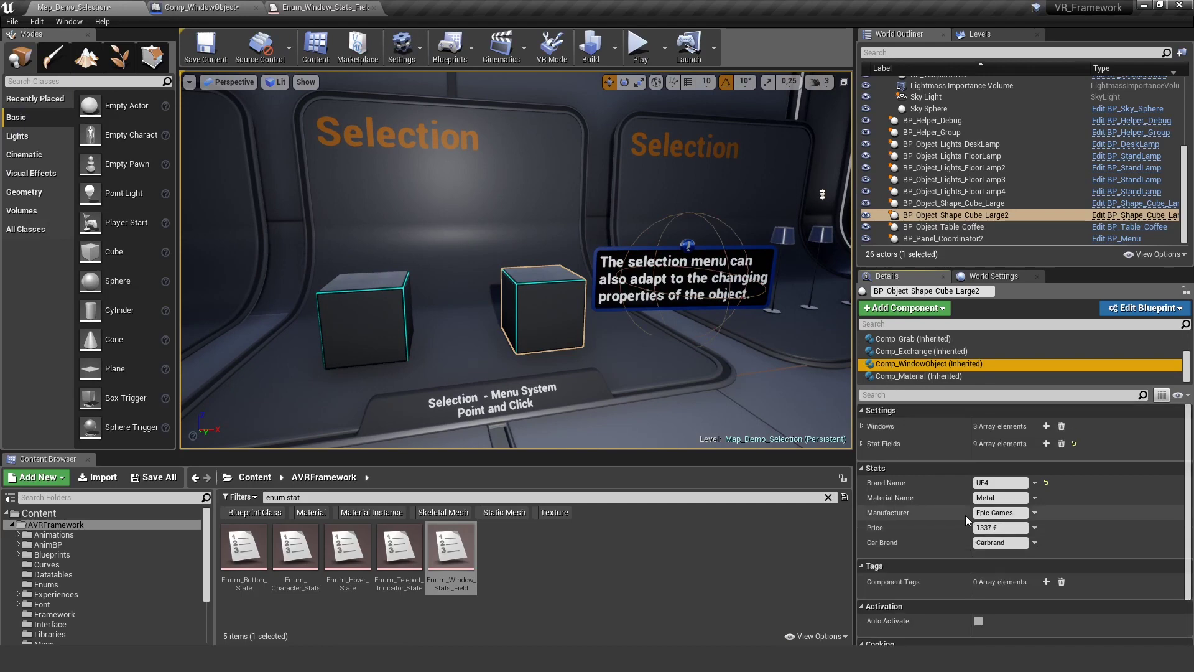
{"action": "left_click", "coordinate": [862, 444]}
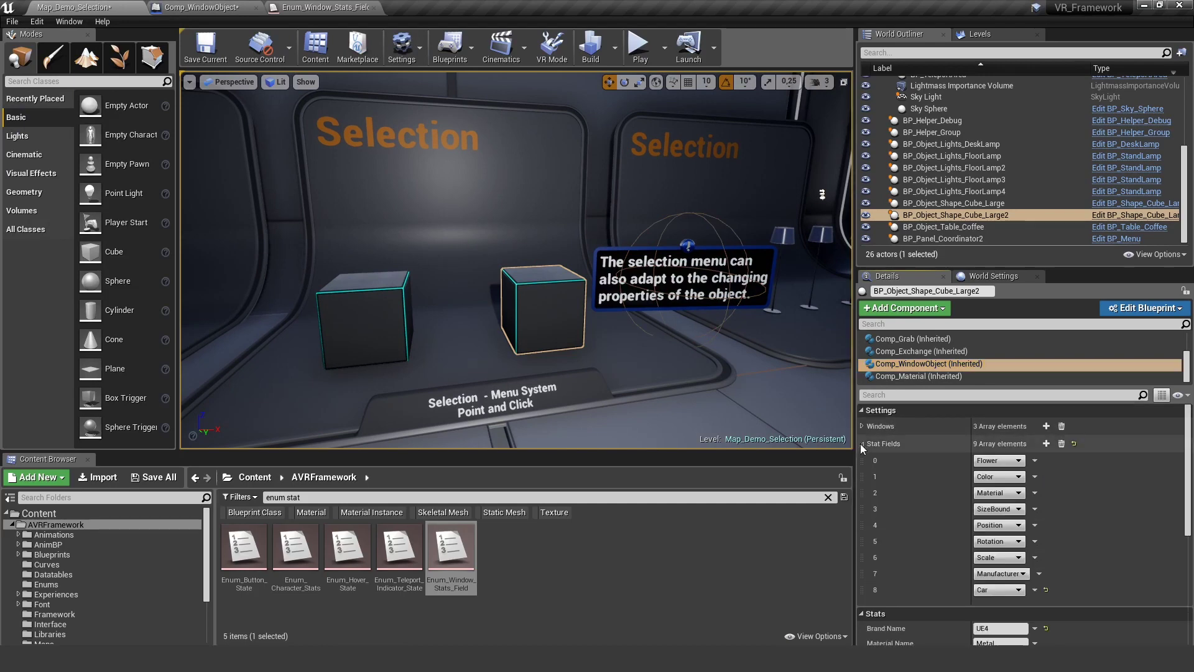
{"action": "left_click", "coordinate": [998, 589]}
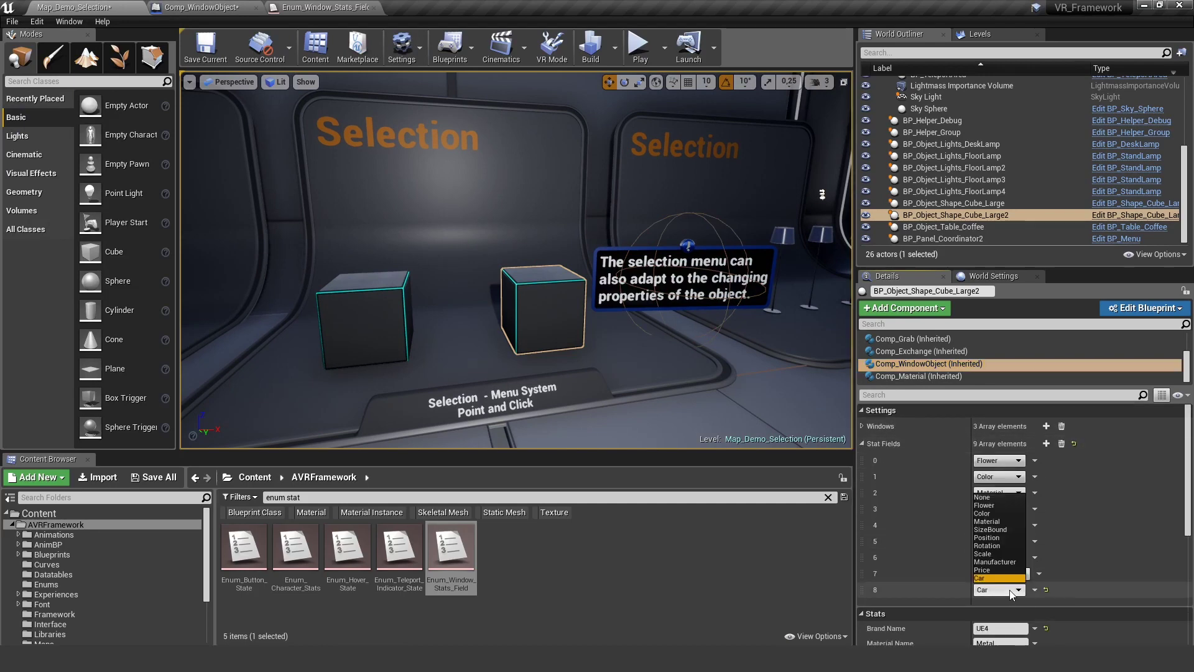
{"action": "left_click", "coordinate": [979, 579]}
{"action": "scroll", "coordinate": [1070, 529], "scroll_direction": "down", "scroll_amount": 3}
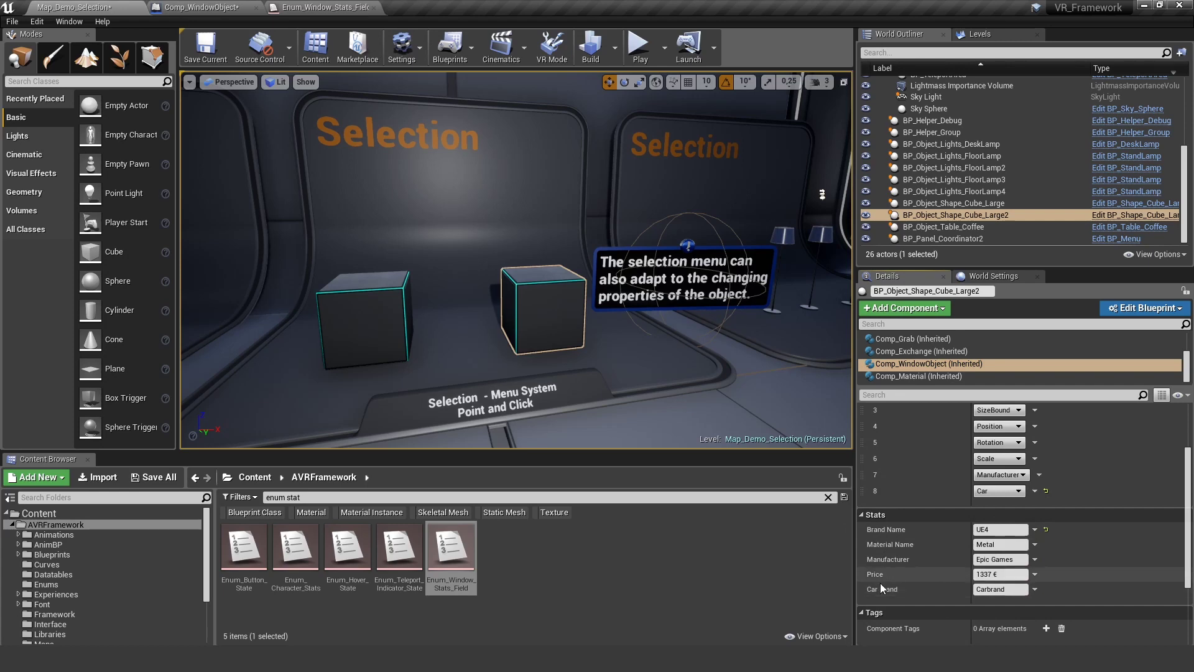
{"action": "left_click", "coordinate": [1014, 590]}
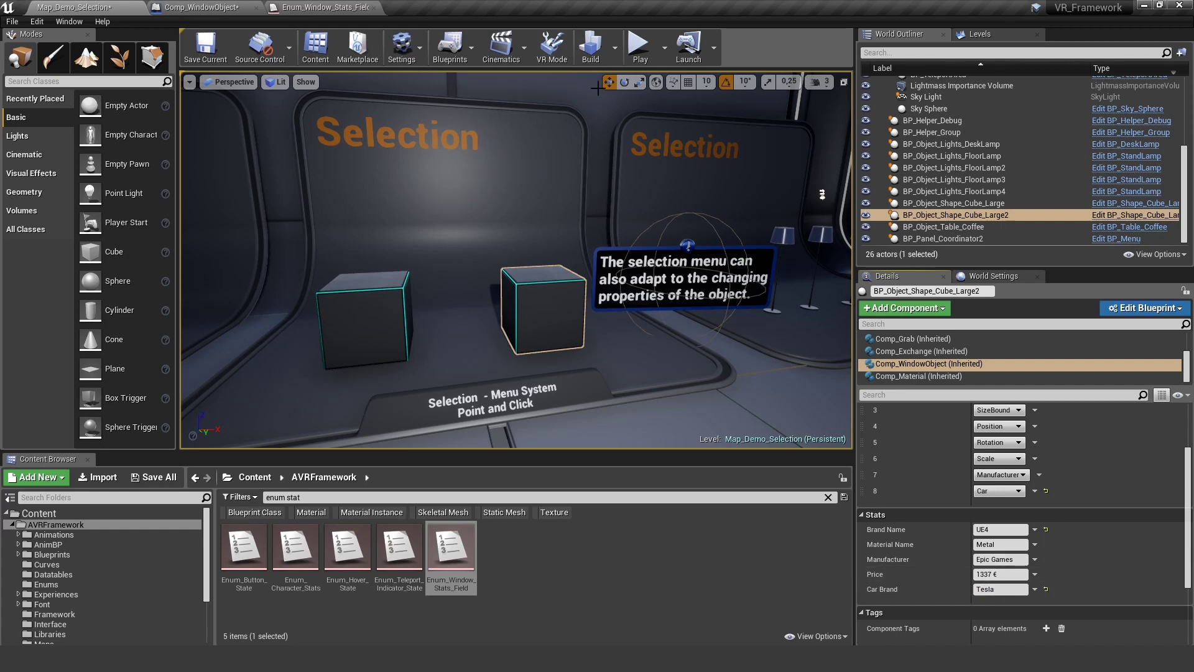
Run the level, open the second large cube's selection window and check its Car stat up close
{"action": "left_click", "coordinate": [637, 49]}
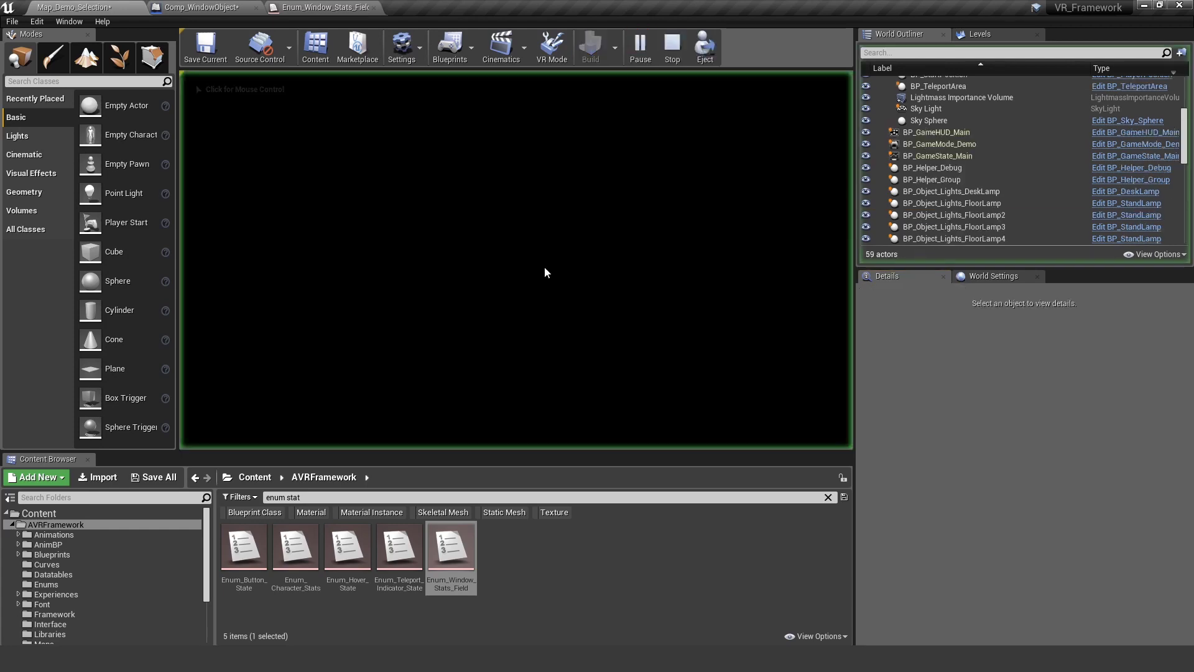
{"action": "key", "text": "w"}
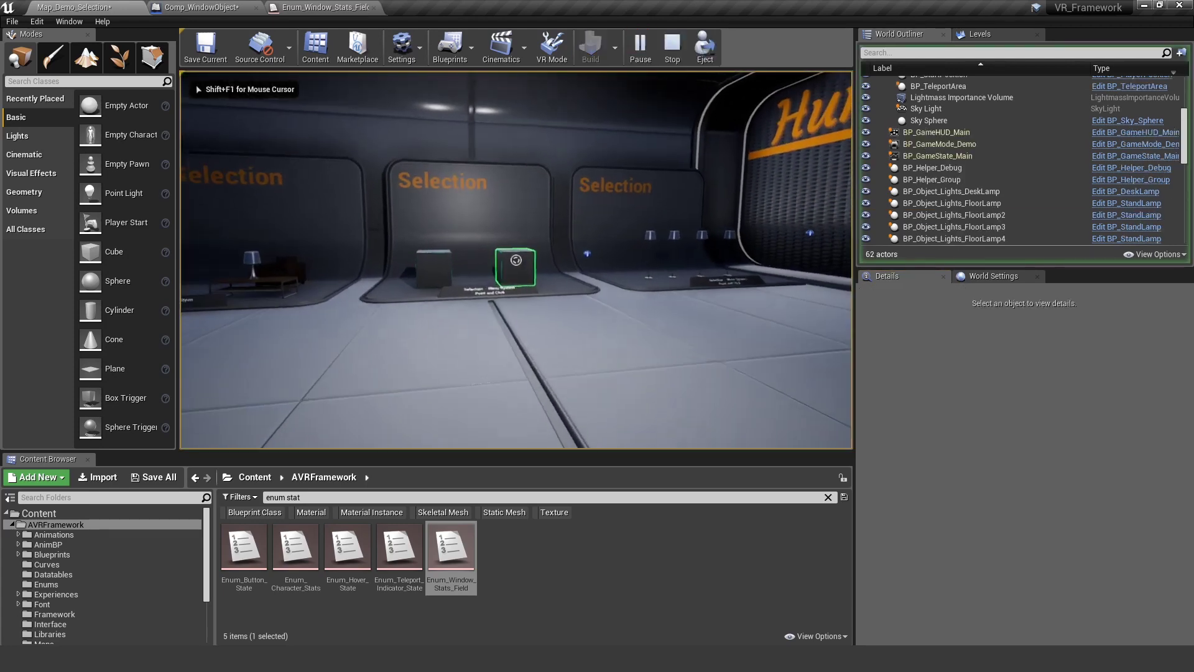
{"action": "left_click", "coordinate": [516, 260]}
{"action": "key", "text": "s"}
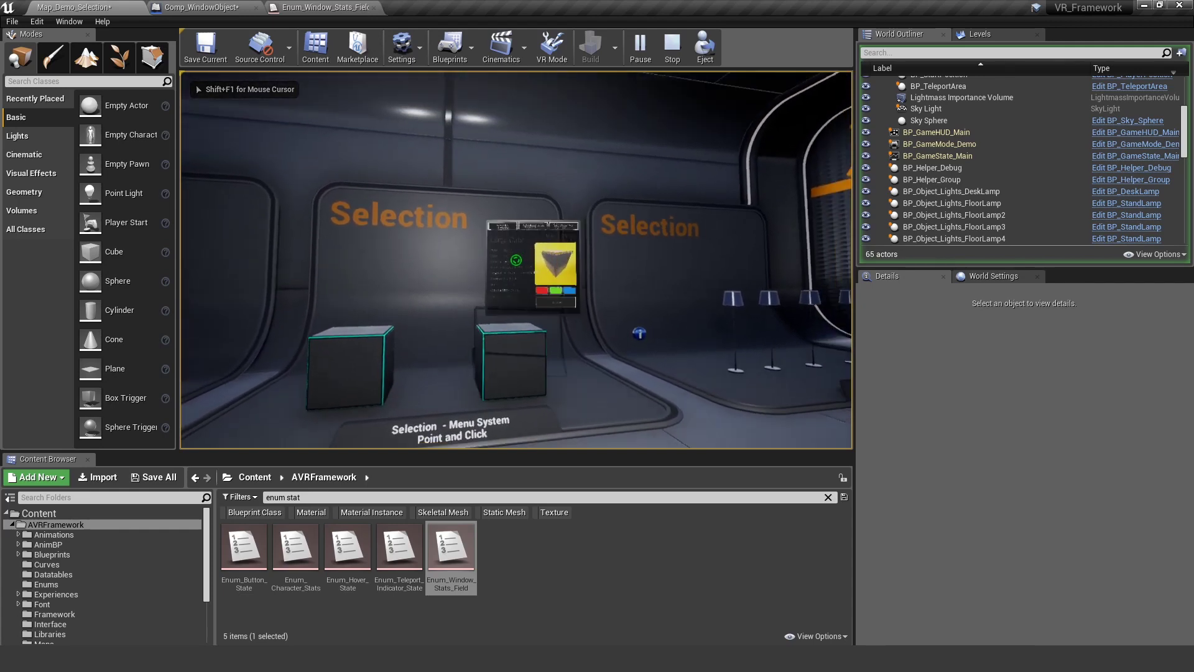
{"action": "key", "text": "w"}
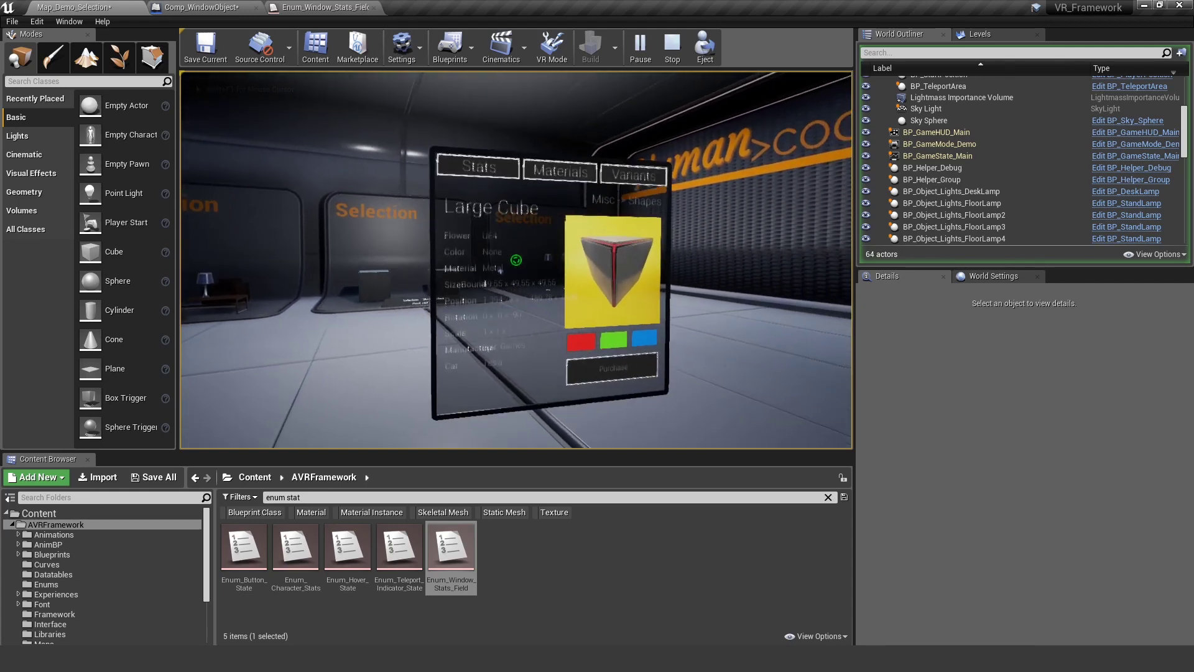
{"action": "key", "text": "w"}
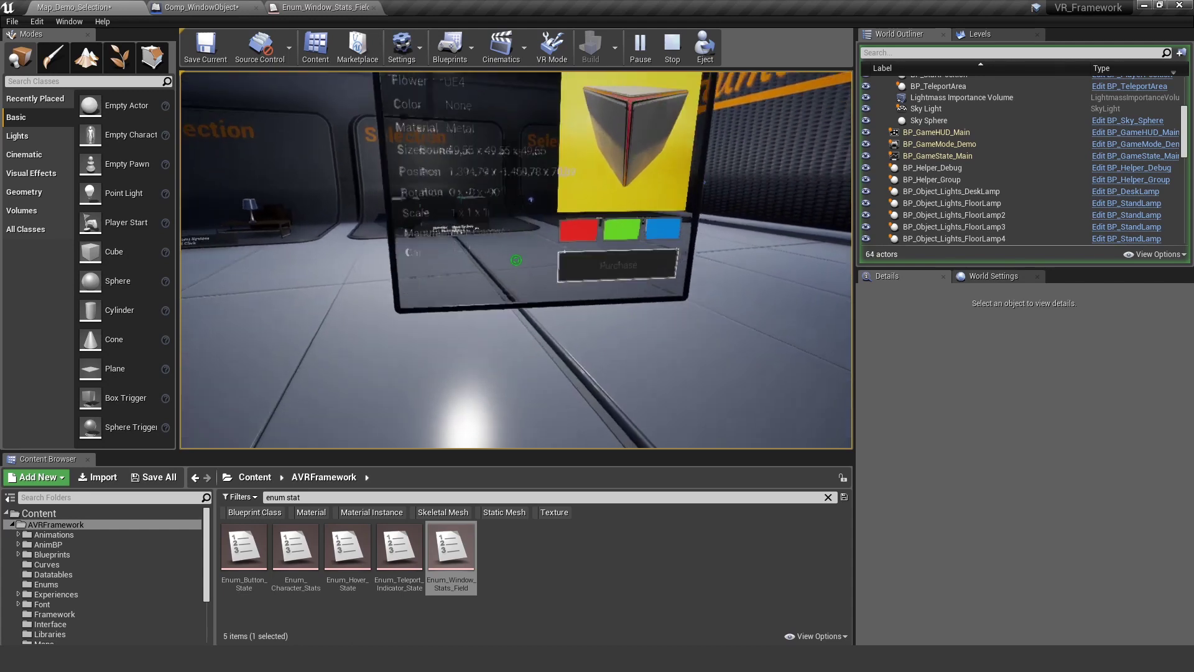
{"action": "key", "text": "shift+F1"}
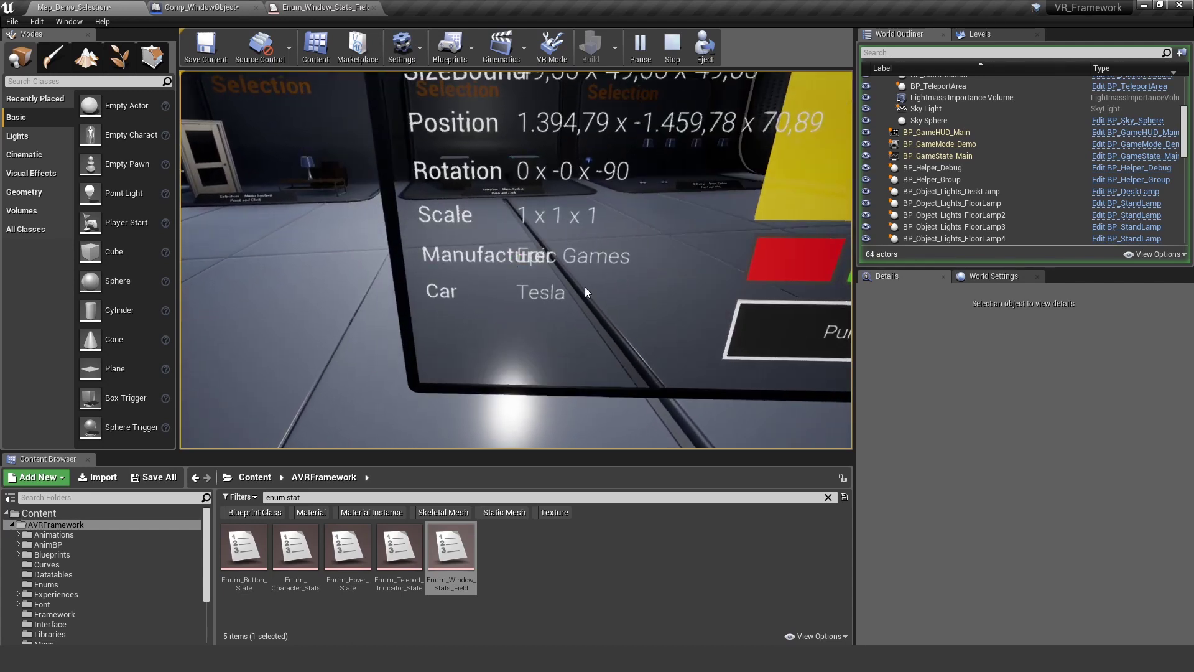
{"action": "left_click", "coordinate": [555, 264]}
{"action": "key", "text": "s"}
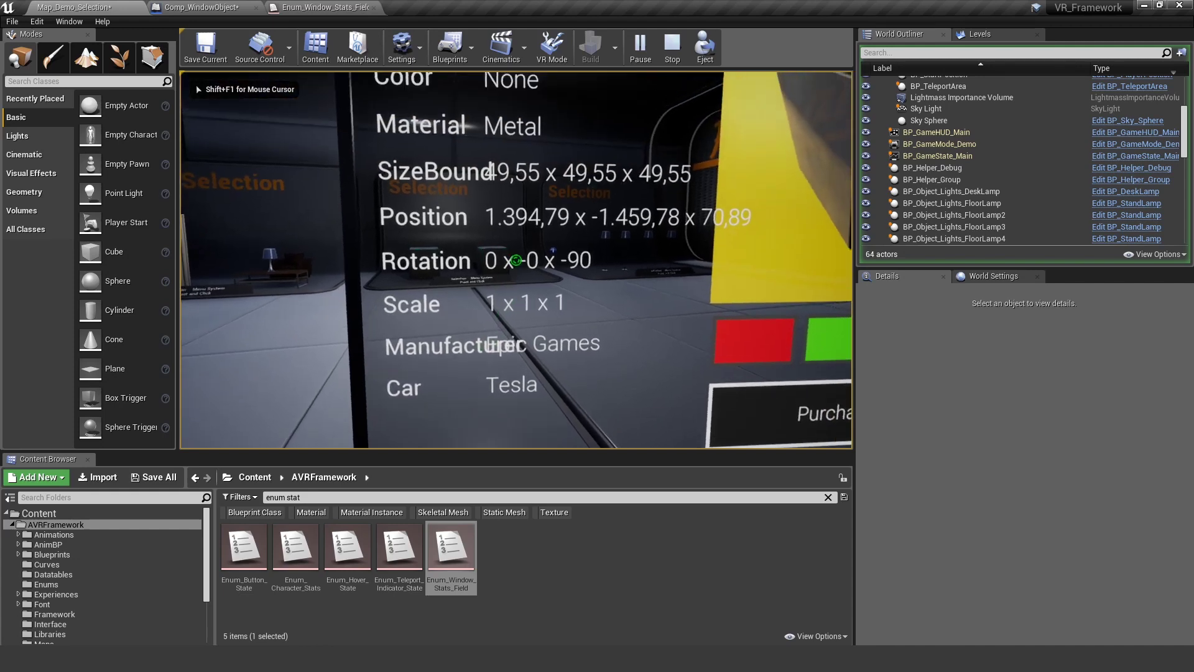
{"action": "key", "text": "shift+F1"}
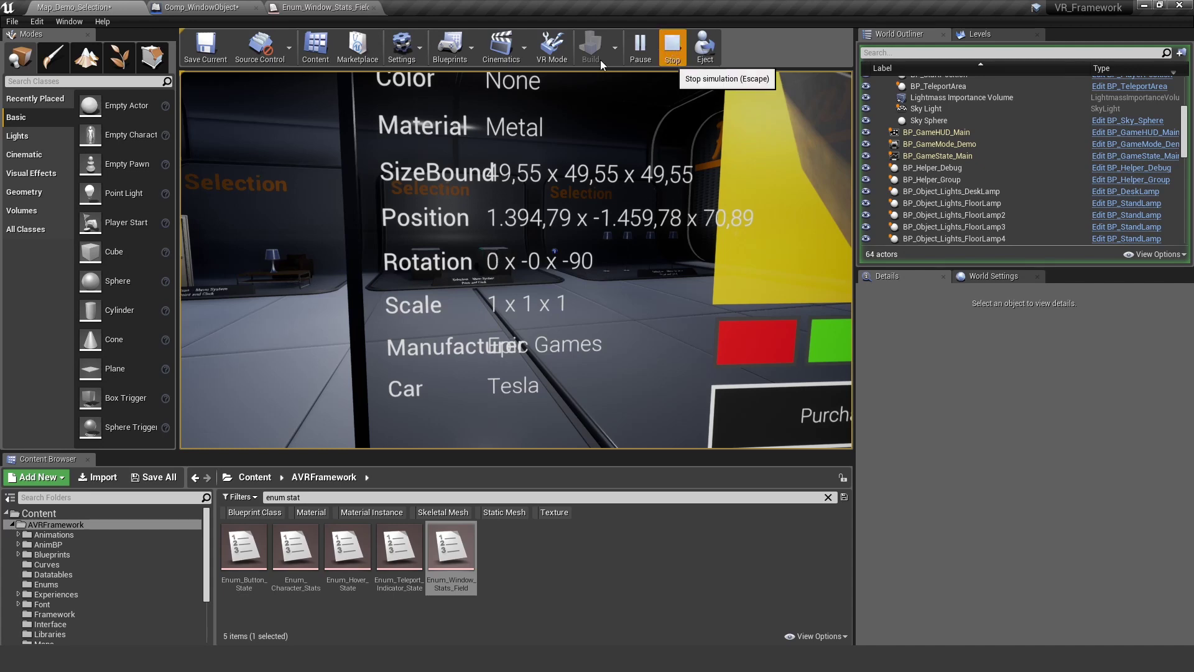
Stop the simulation and examine how Comp_WindowObject's Get Field graph feeds actor bounds, location, rotation and scale through the FormatAxis nodes
{"action": "left_click", "coordinate": [672, 43]}
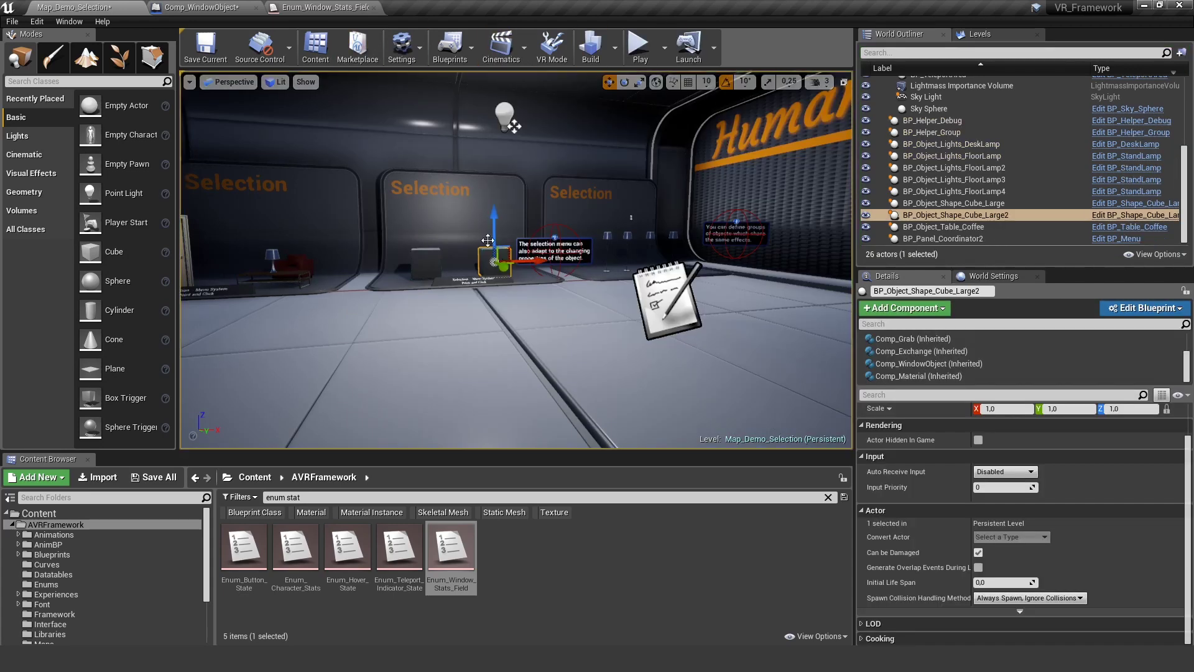
{"action": "left_click", "coordinate": [219, 11]}
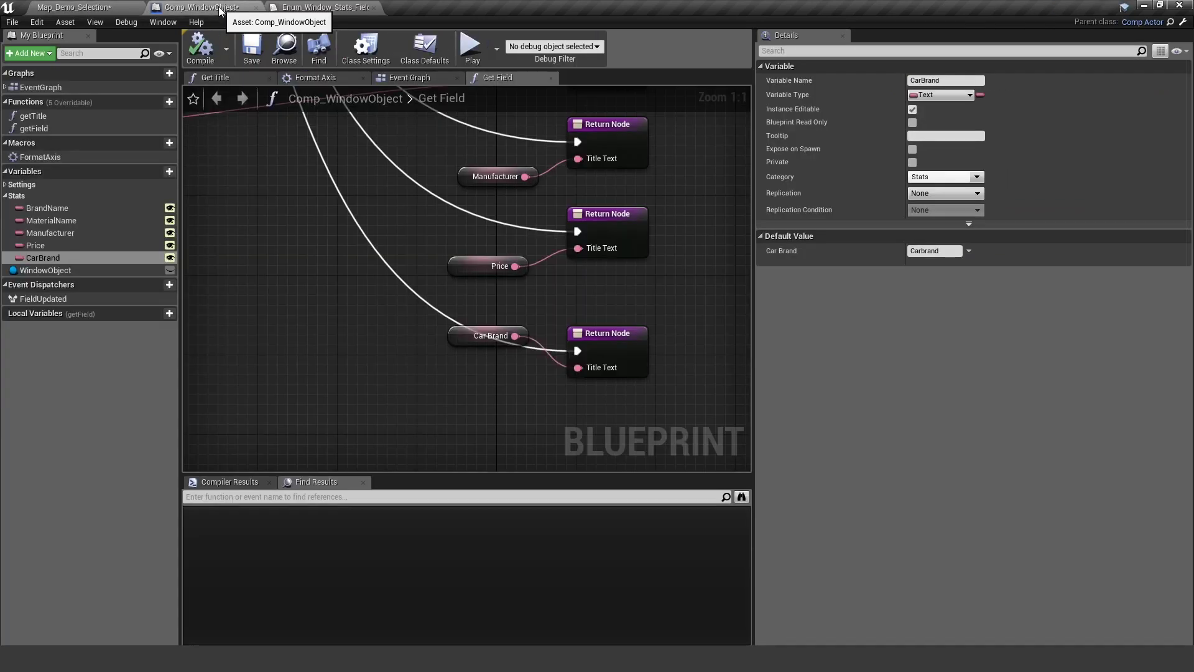
{"action": "scroll", "coordinate": [439, 278], "scroll_direction": "down", "scroll_amount": 2}
{"action": "mouse_move", "coordinate": [490, 368]}
{"action": "right_mouse_down"}
{"action": "mouse_move", "coordinate": [466, 336]}
{"action": "mouse_move", "coordinate": [487, 373]}
{"action": "right_mouse_up"}
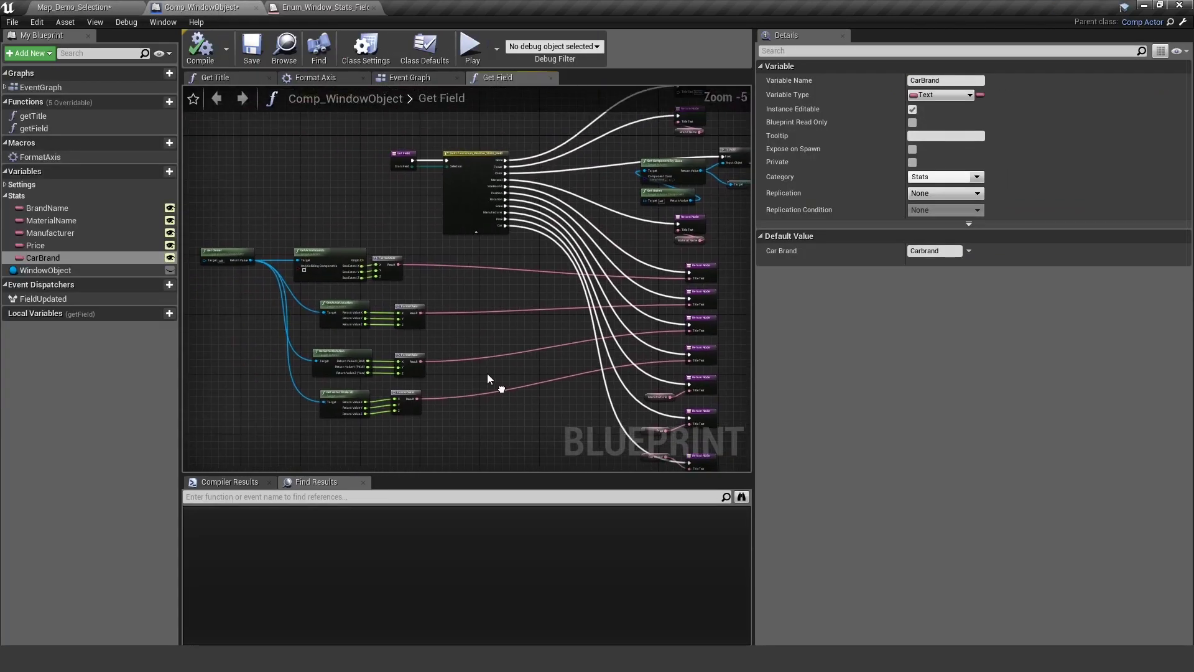
{"action": "scroll", "coordinate": [668, 301], "scroll_direction": "up", "scroll_amount": 4}
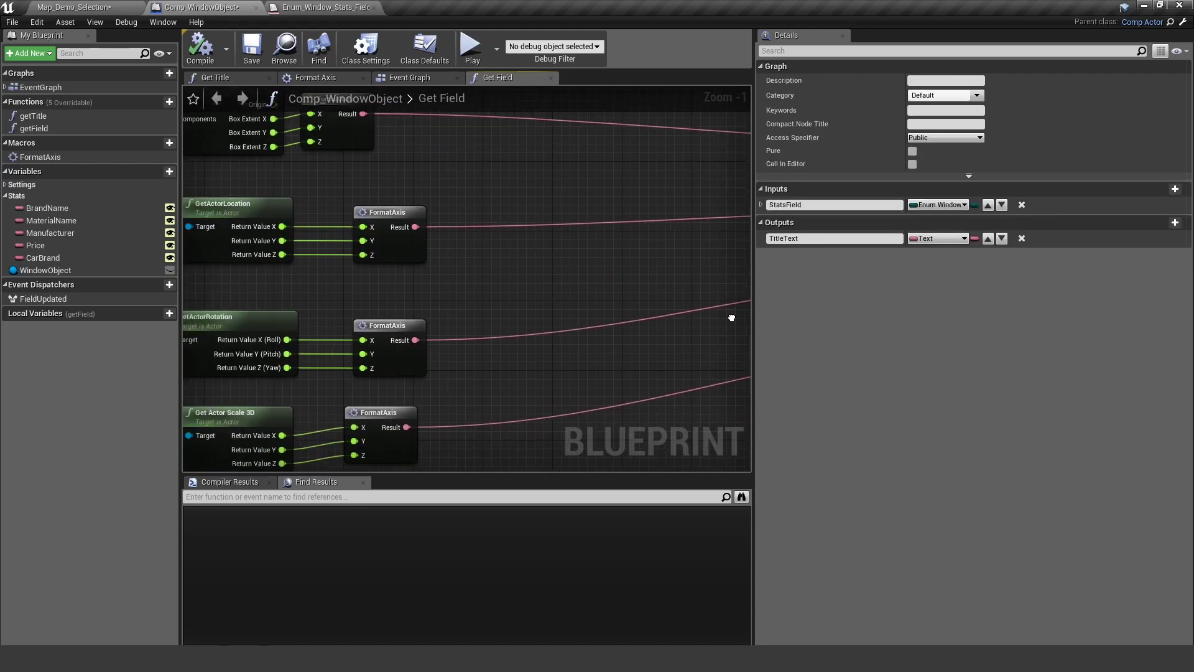
{"action": "right_click_drag", "start_coordinate": [441, 356], "coordinate": [631, 318]}
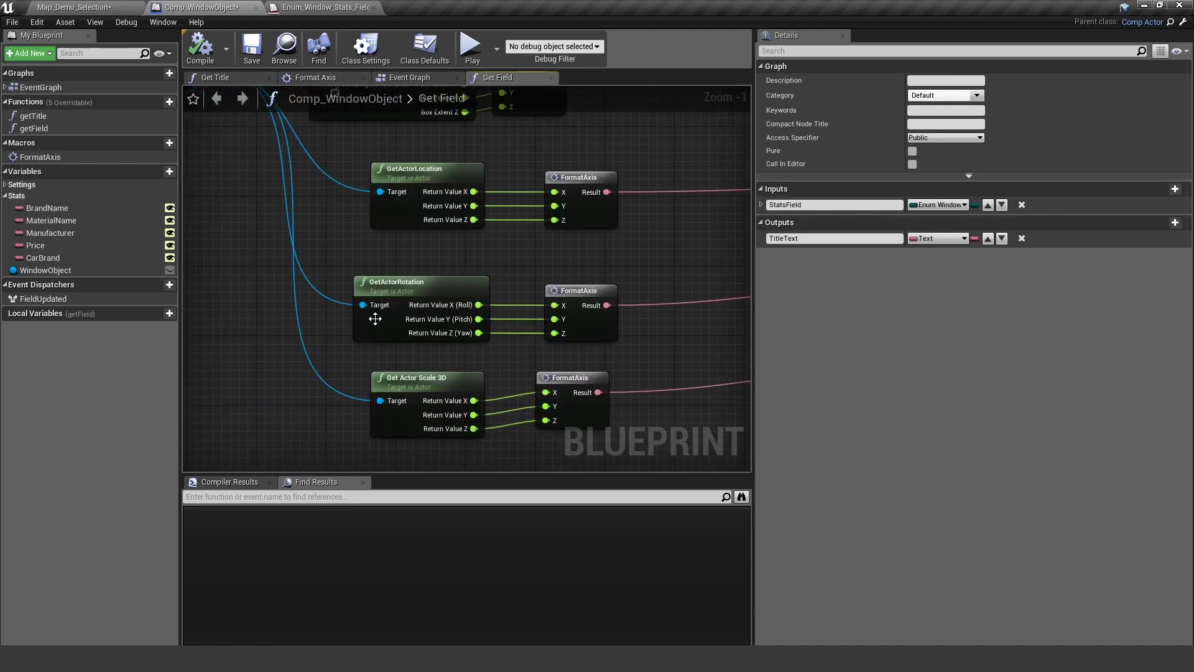
{"action": "scroll", "coordinate": [377, 316], "scroll_direction": "up", "scroll_amount": 1}
{"action": "left_click", "coordinate": [427, 287]}
{"action": "right_click_drag", "start_coordinate": [322, 230], "coordinate": [542, 367]}
{"action": "left_click_drag", "start_coordinate": [347, 153], "coordinate": [329, 312]}
{"action": "right_click_drag", "start_coordinate": [437, 398], "coordinate": [336, 254]}
{"action": "left_click", "coordinate": [556, 282]}
{"action": "right_click_drag", "start_coordinate": [556, 281], "coordinate": [453, 266]}
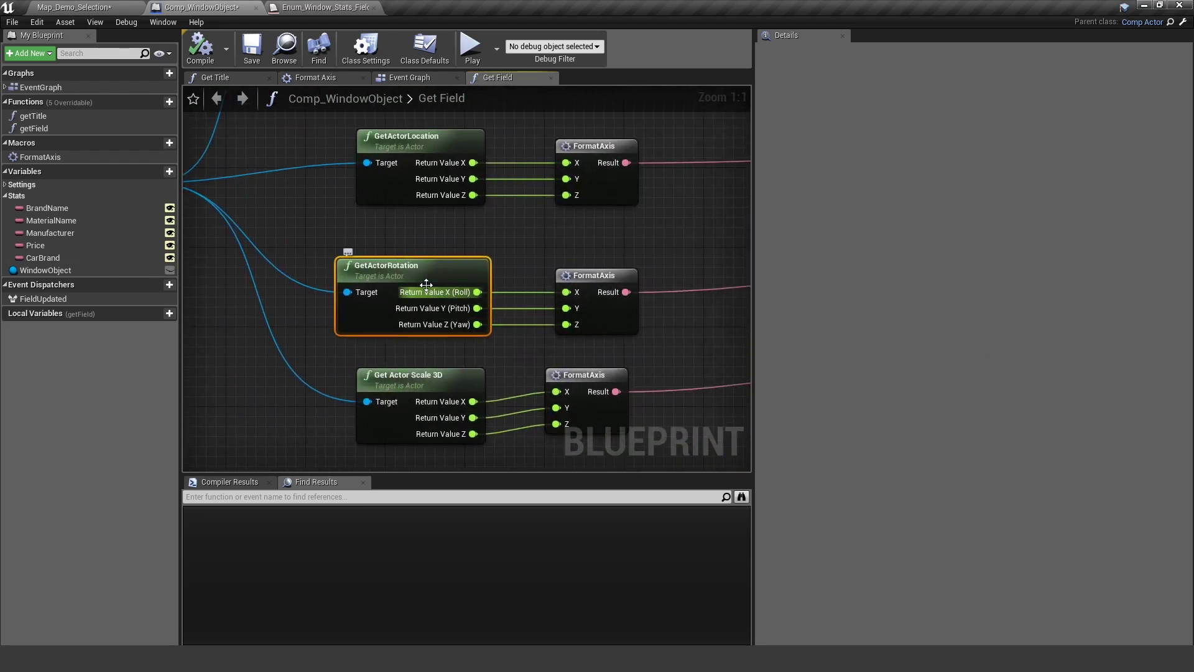
{"action": "right_click_drag", "start_coordinate": [522, 251], "coordinate": [380, 207]}
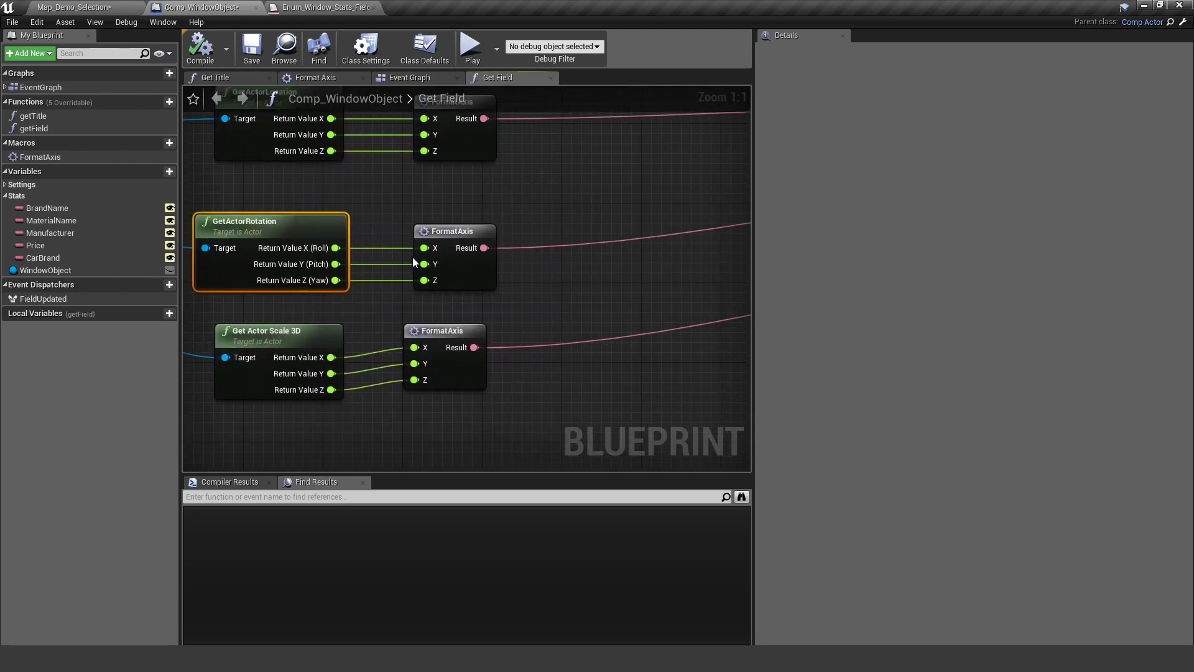
Trace the Get Field results to their Return Nodes, including the Manufacturer, Price and Car Brand variables, and back to the actor nodes
{"action": "right_click_drag", "start_coordinate": [632, 188], "coordinate": [271, 284]}
{"action": "right_click_drag", "start_coordinate": [653, 201], "coordinate": [345, 259]}
{"action": "right_click_drag", "start_coordinate": [497, 250], "coordinate": [394, 259]}
{"action": "scroll", "coordinate": [575, 261], "scroll_direction": "down", "scroll_amount": 3}
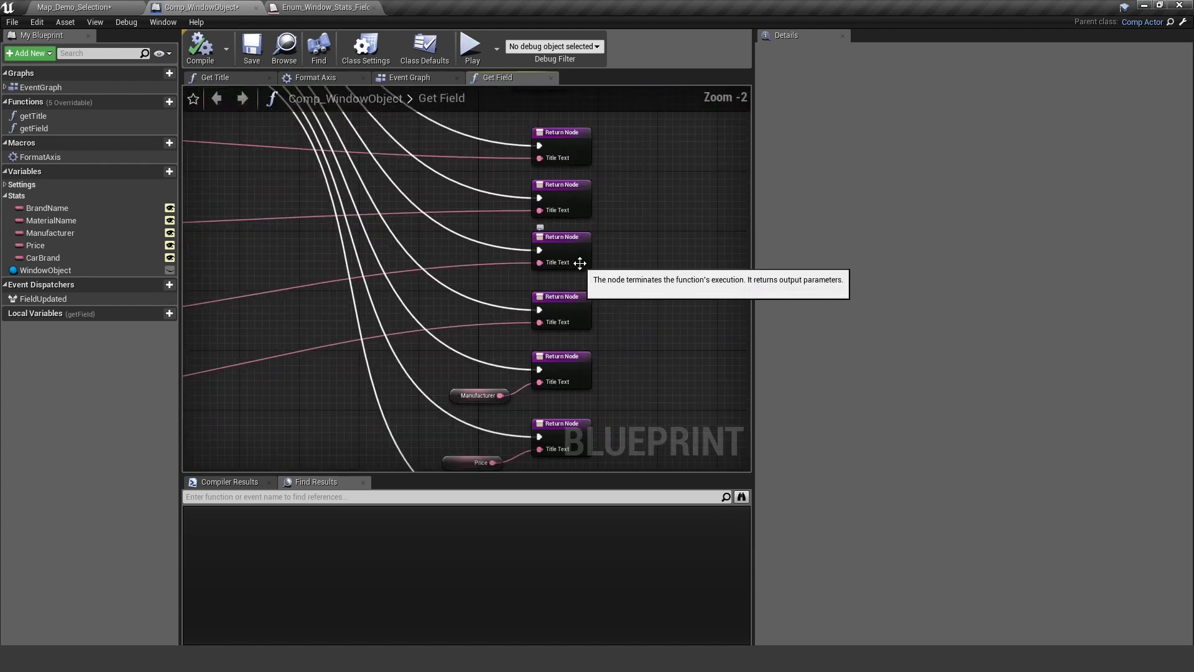
{"action": "scroll", "coordinate": [560, 385], "scroll_direction": "up", "scroll_amount": 2}
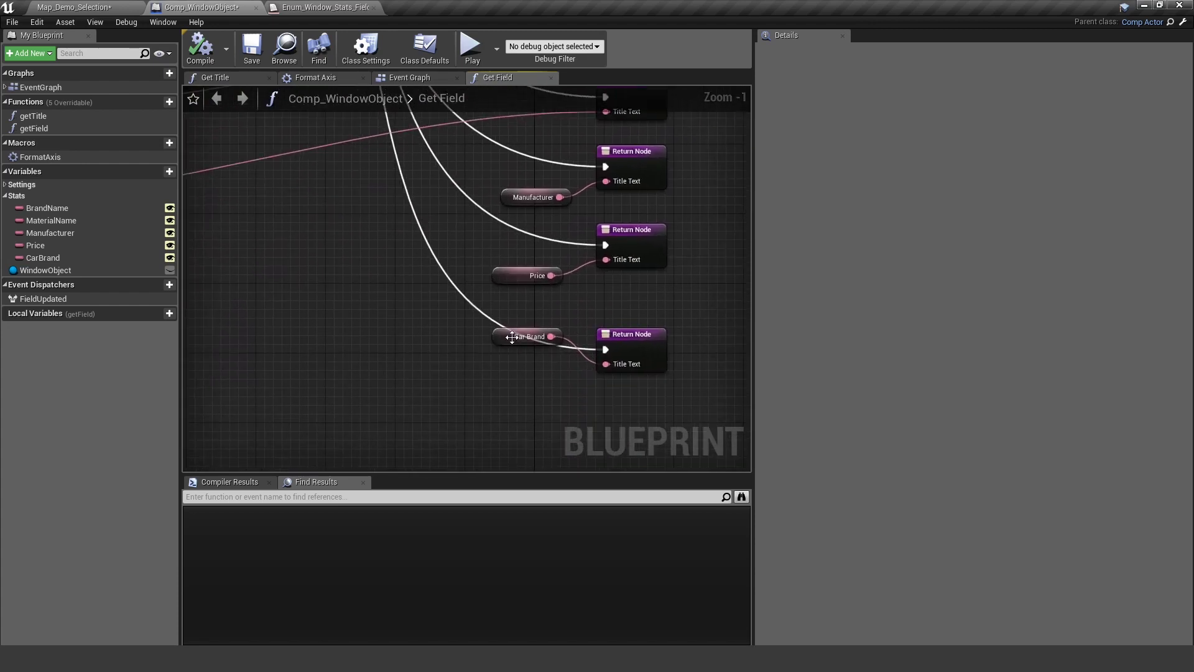
{"action": "left_click", "coordinate": [507, 381]}
{"action": "right_click_drag", "start_coordinate": [574, 250], "coordinate": [536, 334]}
{"action": "scroll", "coordinate": [460, 321], "scroll_direction": "down", "scroll_amount": 2}
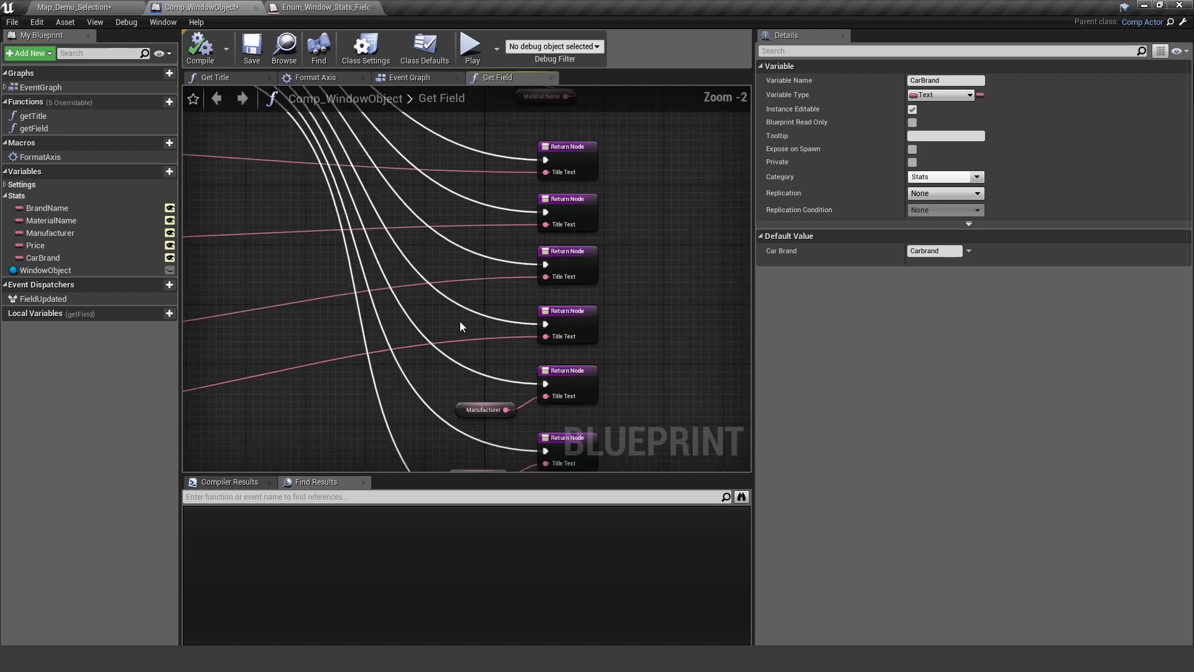
{"action": "right_click_drag", "start_coordinate": [354, 313], "coordinate": [622, 317]}
{"action": "right_click_drag", "start_coordinate": [377, 316], "coordinate": [578, 294]}
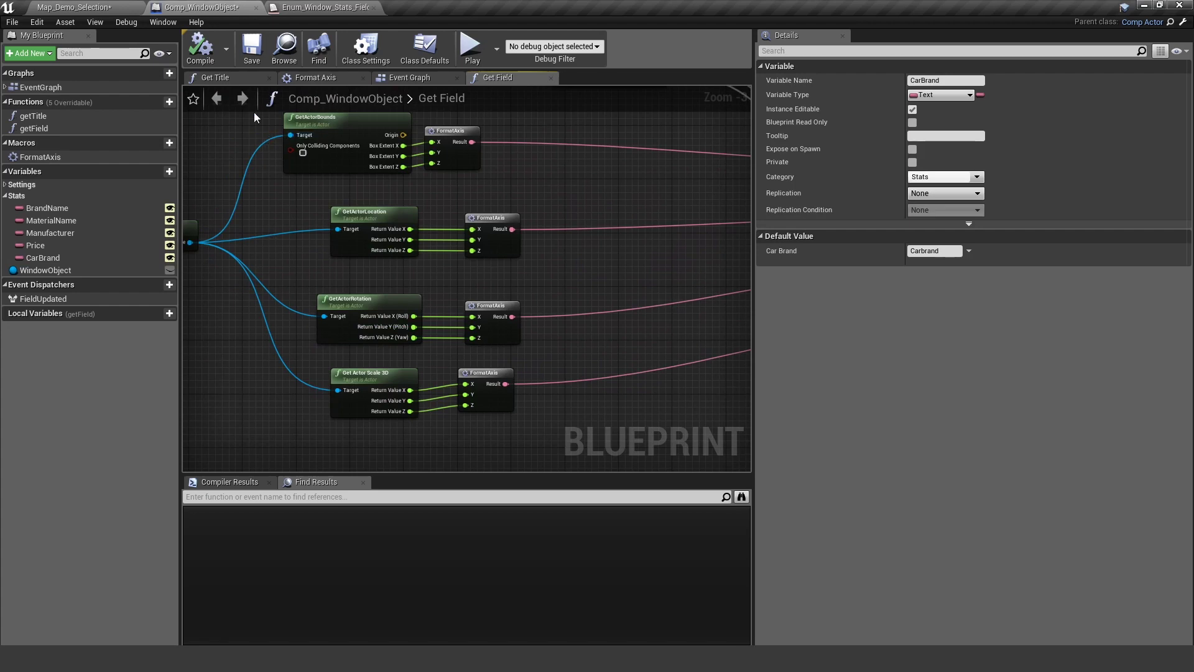
Return to the Map_Demo_Selection level, run it and approach the second large cube in the Selection area
{"action": "left_click", "coordinate": [107, 9]}
{"action": "key", "text": "w"}
{"action": "mouse_move", "coordinate": [436, 205]}
{"action": "right_mouse_down"}
{"action": "mouse_move", "coordinate": [418, 213]}
{"action": "mouse_move", "coordinate": [455, 203]}
{"action": "right_mouse_up"}
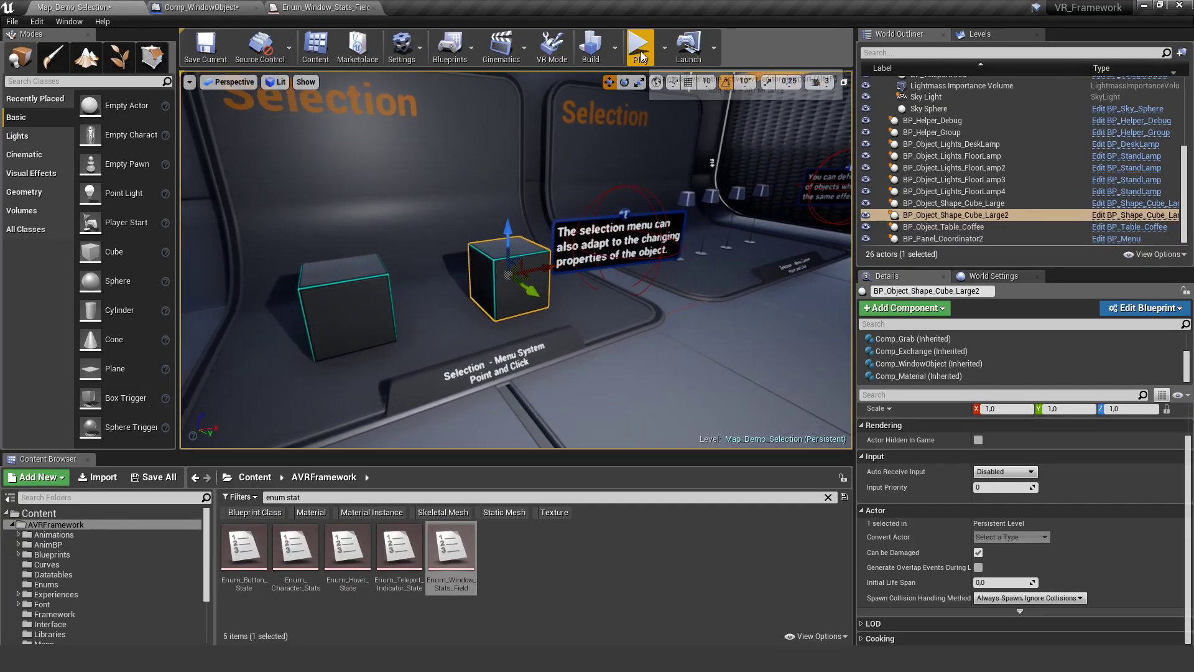
{"action": "key", "text": "alt+p"}
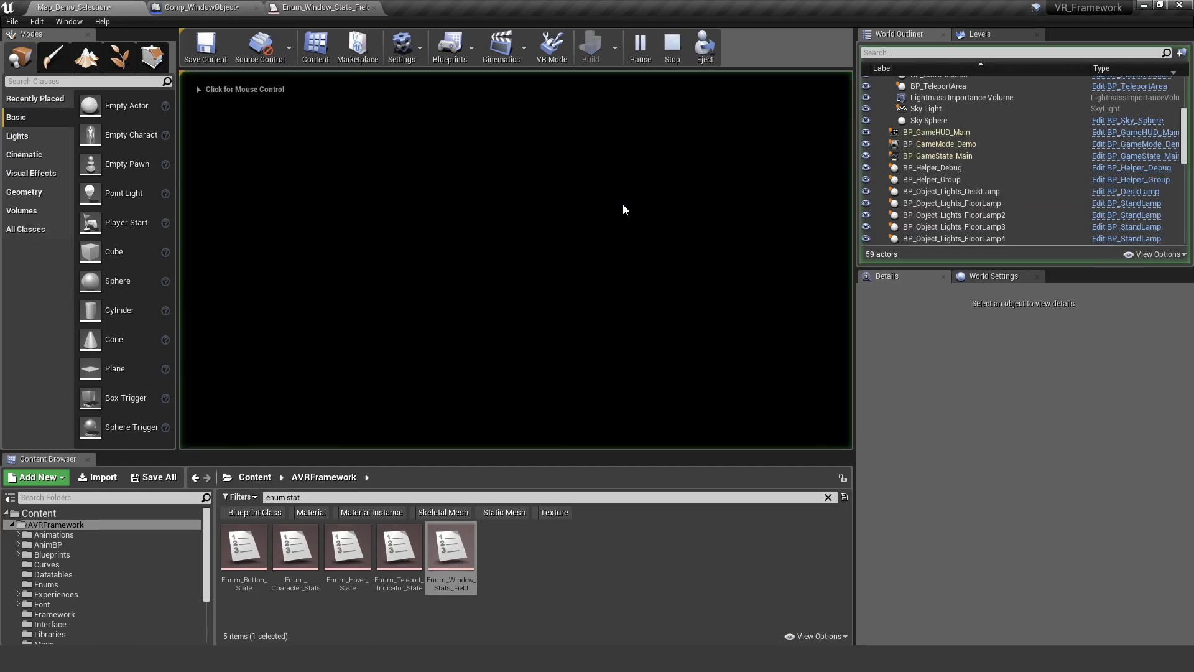
{"action": "key", "text": "w"}
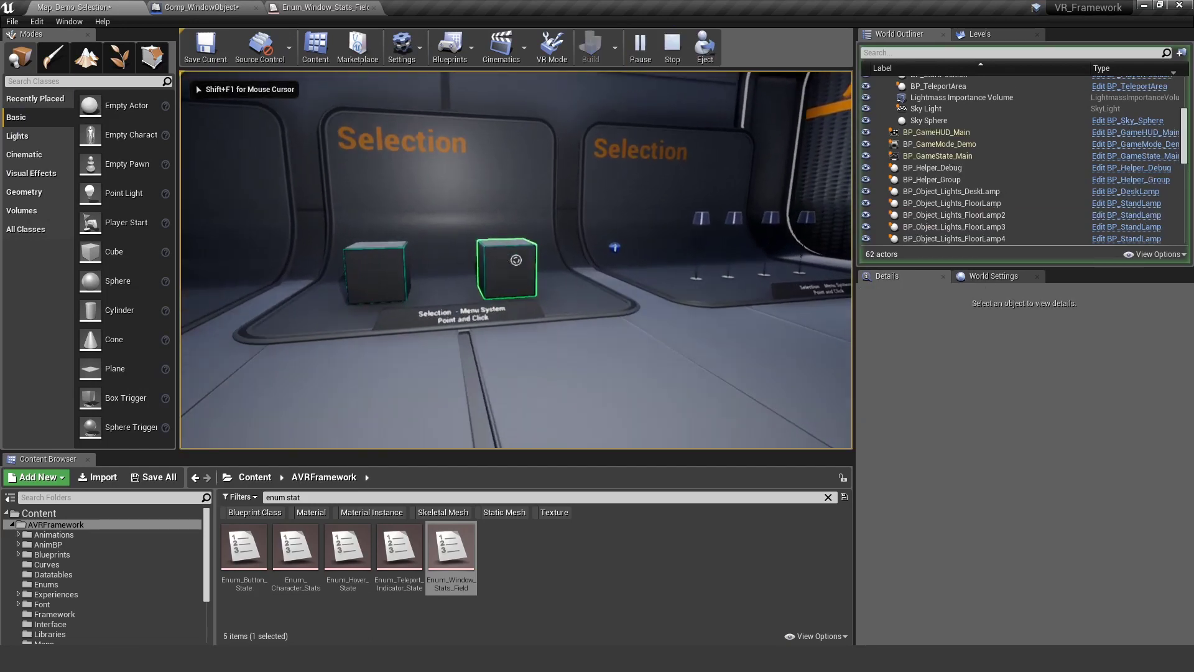